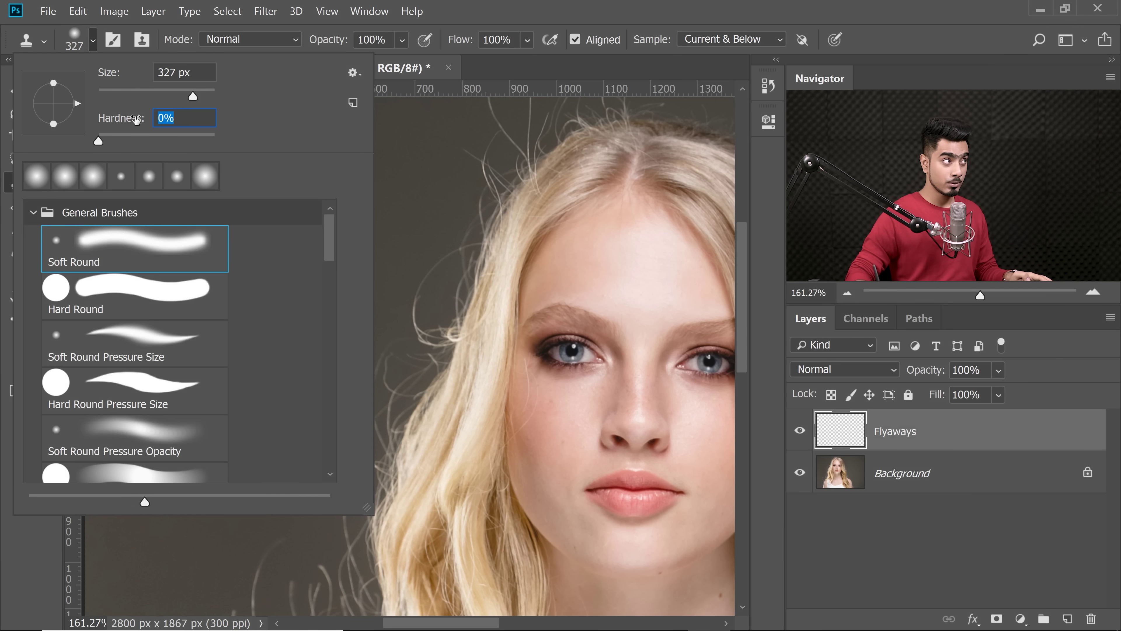
With a soft Clone Stamp at 0% hardness, cover the flyaways left of the face with clean background on the Flyaways layer
key(Return)
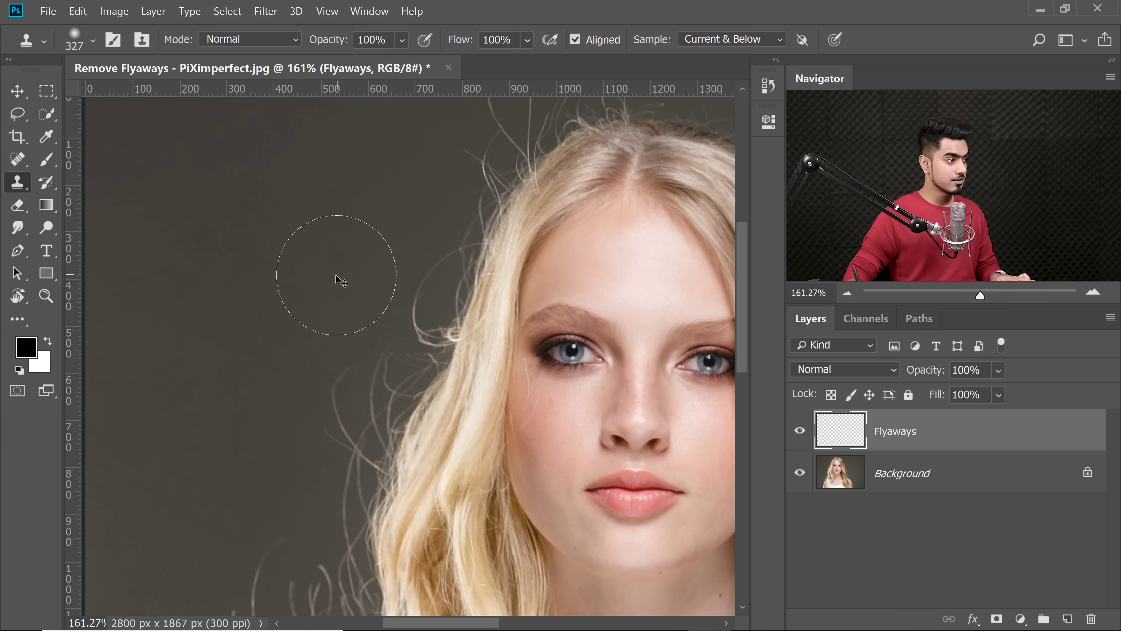
drag(336, 275, 340, 278)
drag(341, 380, 385, 281)
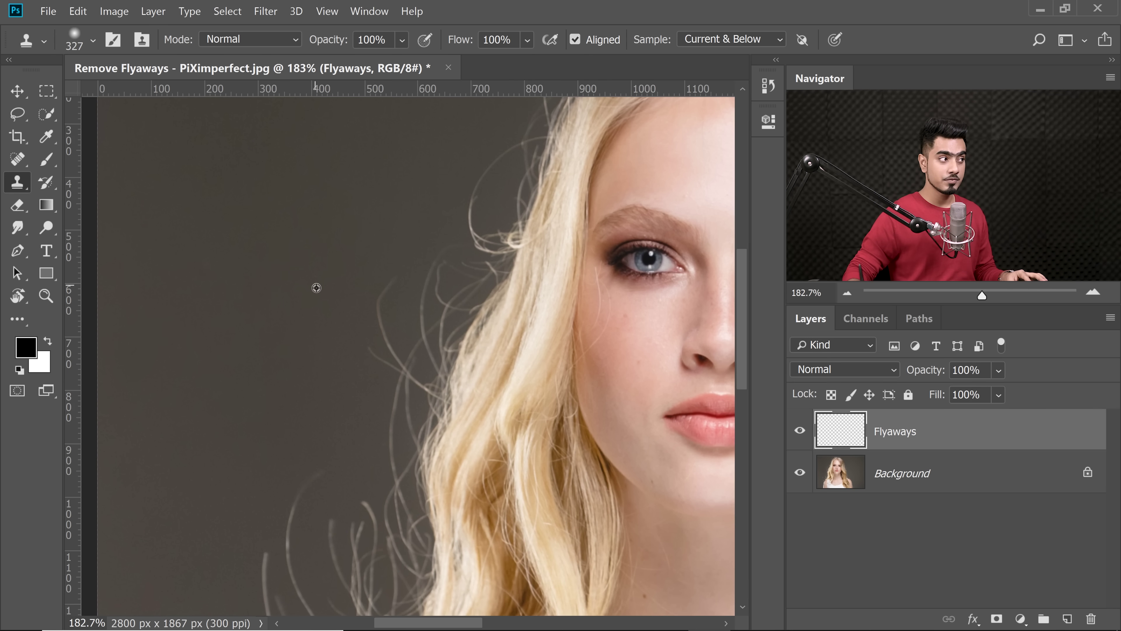
drag(387, 331, 427, 337)
mouse_move(408, 326)
mouse_down()
mouse_move(420, 295)
mouse_move(388, 331)
mouse_move(411, 310)
mouse_move(372, 296)
mouse_up()
mouse_move(404, 332)
mouse_down()
mouse_move(388, 375)
mouse_move(397, 375)
mouse_up()
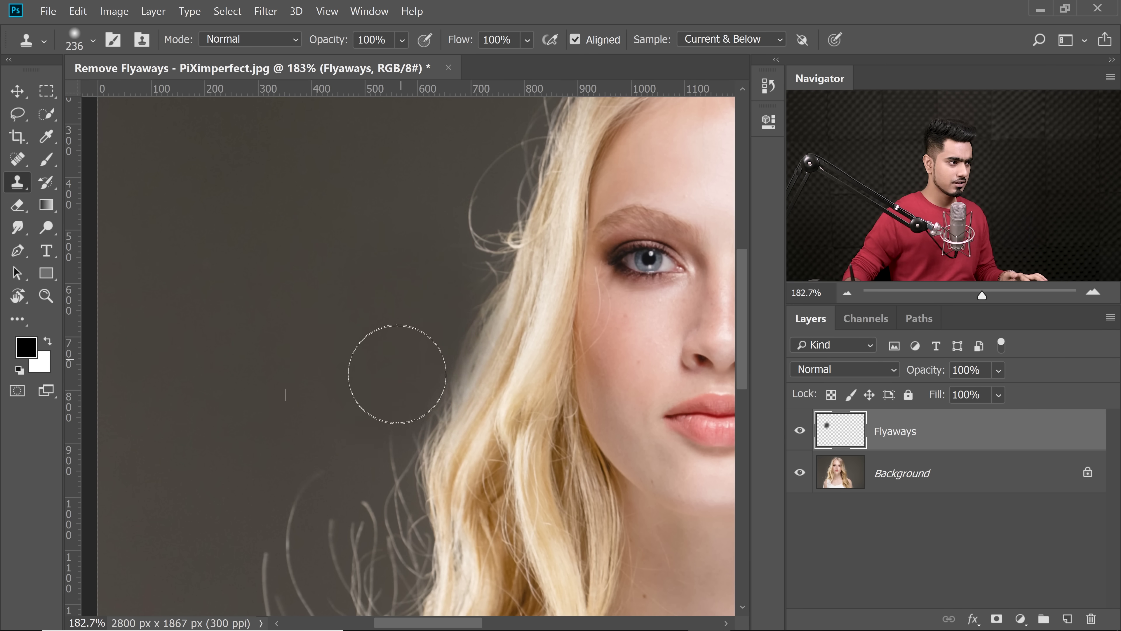
Sample nearby backdrop and clone it over the flyaways along the lower left side of the hair
drag(329, 380, 383, 310)
alt+click(327, 347)
mouse_move(338, 412)
mouse_down()
mouse_move(322, 462)
mouse_move(339, 390)
mouse_move(357, 378)
mouse_up()
mouse_move(388, 421)
mouse_down()
mouse_move(425, 381)
mouse_move(398, 452)
mouse_move(428, 394)
mouse_move(421, 337)
mouse_up()
drag(437, 353, 385, 336)
mouse_move(425, 370)
mouse_down()
mouse_move(468, 387)
mouse_move(484, 333)
mouse_move(461, 395)
mouse_move(499, 283)
mouse_move(464, 388)
mouse_move(469, 339)
mouse_up()
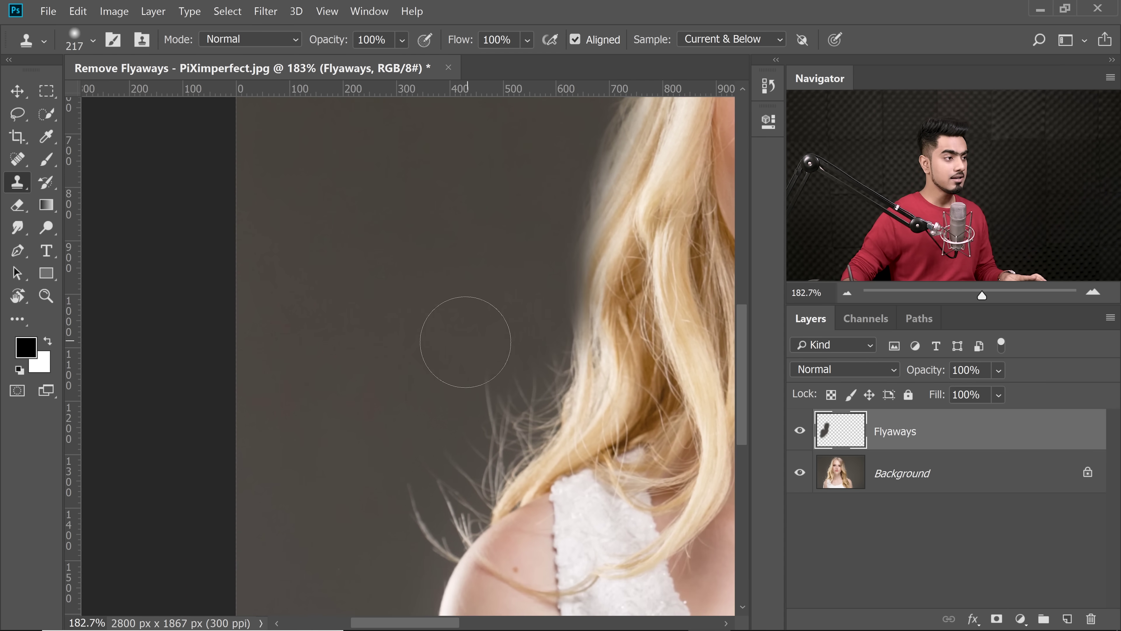
Clone sampled background over the stray hairs above and beside the left shoulder
alt+click(414, 336)
drag(535, 373, 531, 343)
drag(520, 400, 540, 343)
mouse_move(543, 345)
mouse_down()
mouse_move(497, 397)
mouse_move(468, 468)
mouse_up()
drag(481, 422, 518, 269)
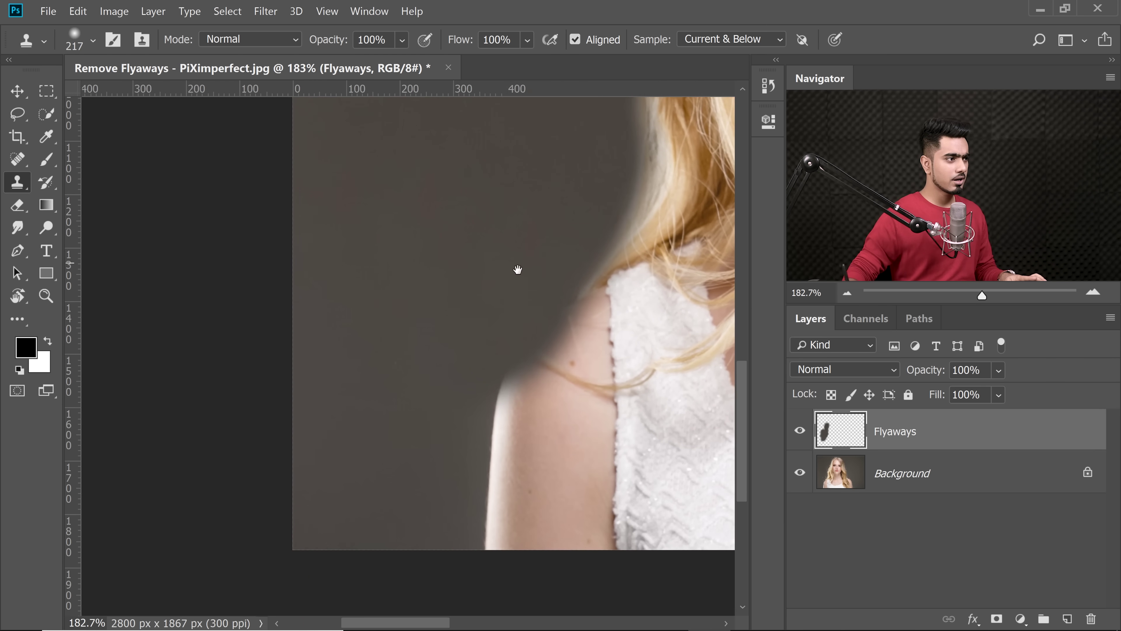
Compare the retouched left hair edge with the original by hiding and showing the Flyaways layer
drag(560, 194, 362, 530)
drag(669, 114, 600, 375)
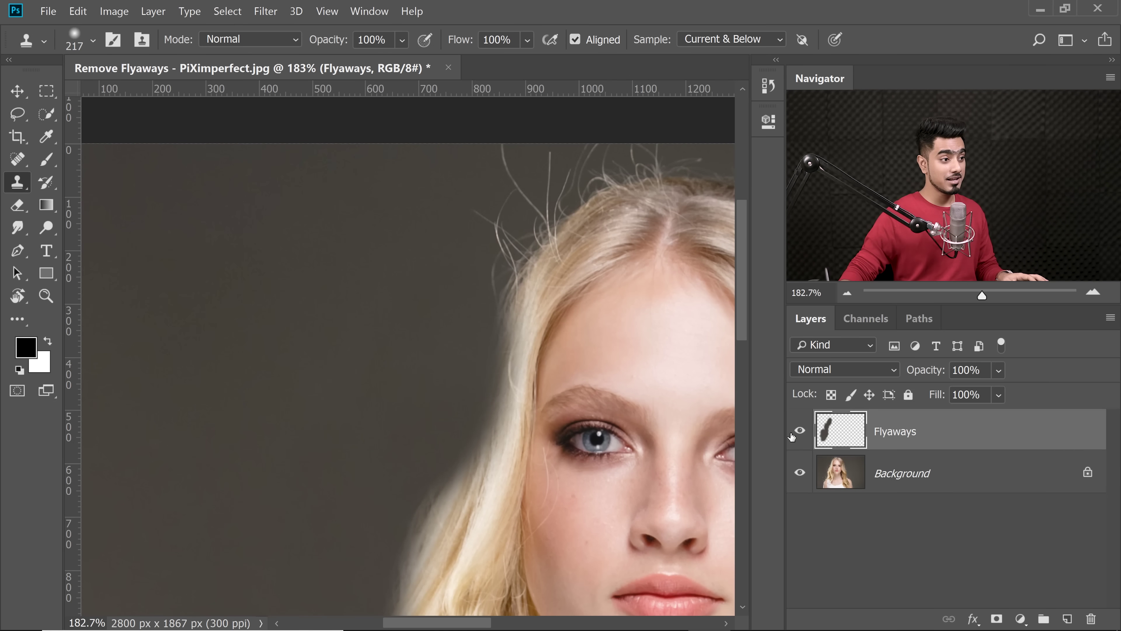
click(798, 432)
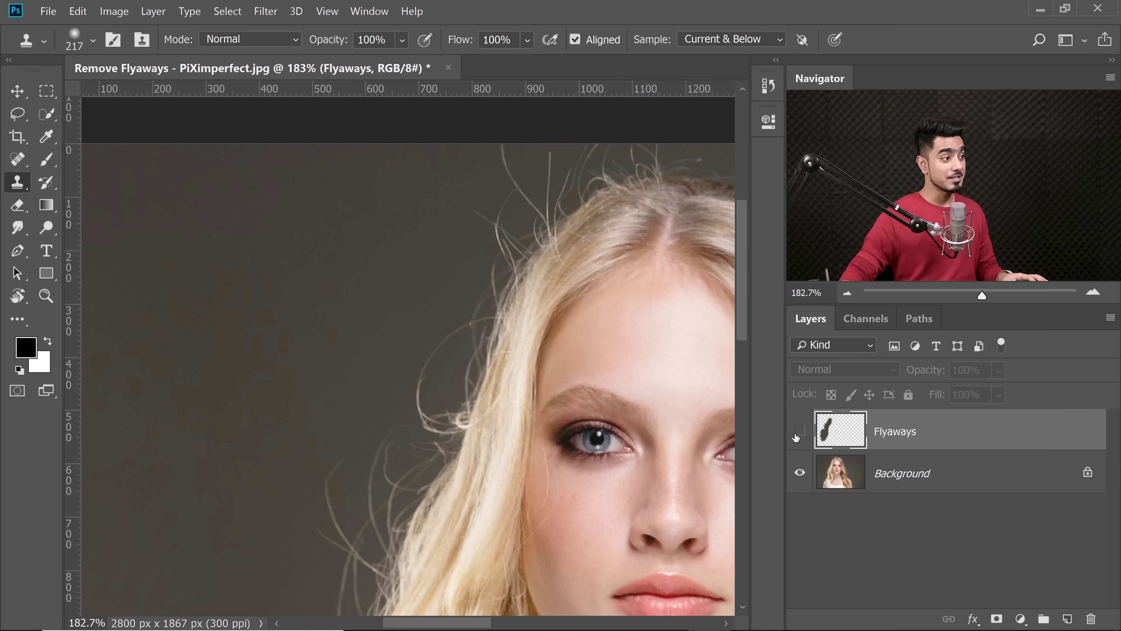
click(799, 432)
Clone background over the flyaways at the upper left and crown of the head, undoing the last stroke
drag(580, 326, 493, 384)
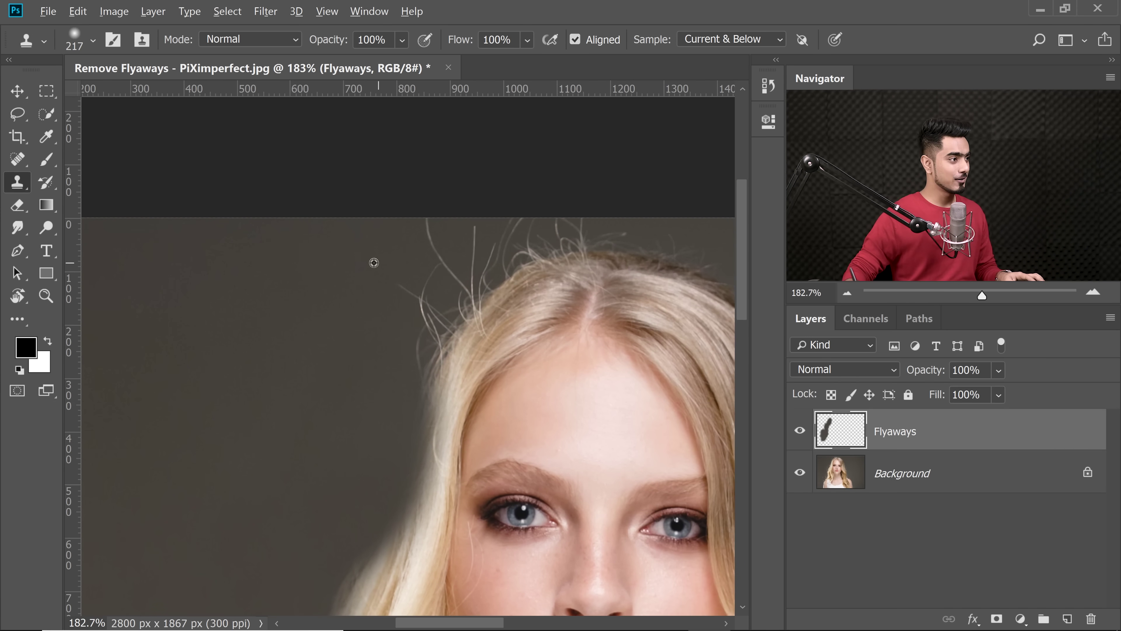
alt+click(351, 271)
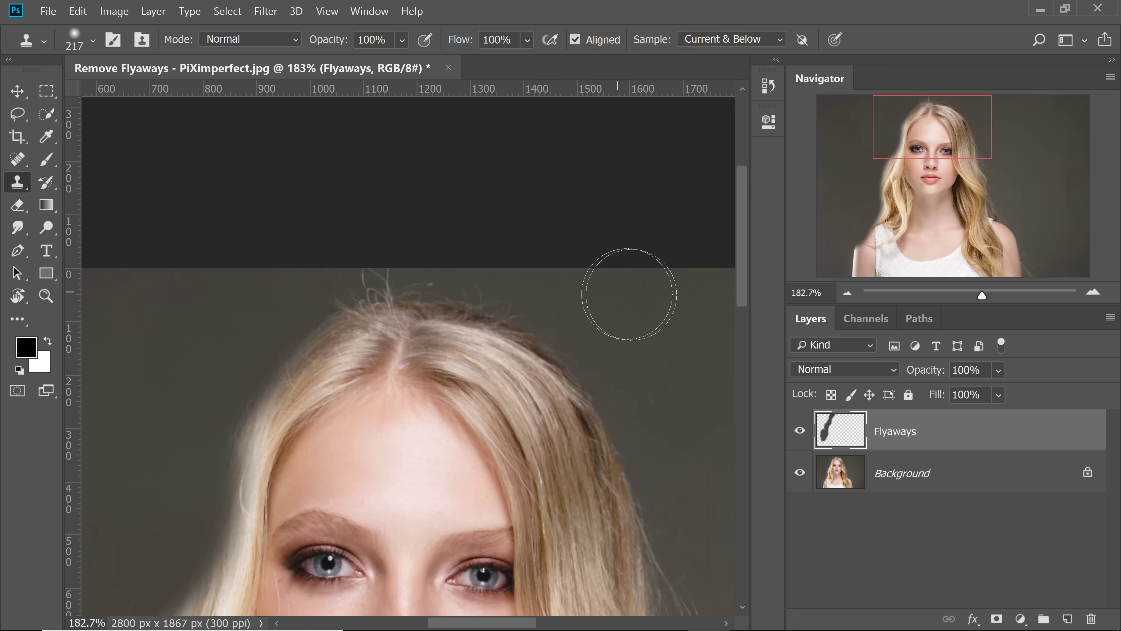
alt+click(629, 294)
drag(450, 281, 507, 301)
mouse_move(384, 282)
mouse_down()
mouse_move(313, 304)
mouse_move(360, 293)
mouse_up()
key(ctrl+z)
Resample the backdrop and clone it over the stray hairs along the upper right side of the head
drag(578, 333, 483, 336)
drag(663, 465, 522, 324)
drag(522, 324, 544, 317)
alt+click(545, 317)
drag(433, 276, 508, 446)
key(bracketleft)
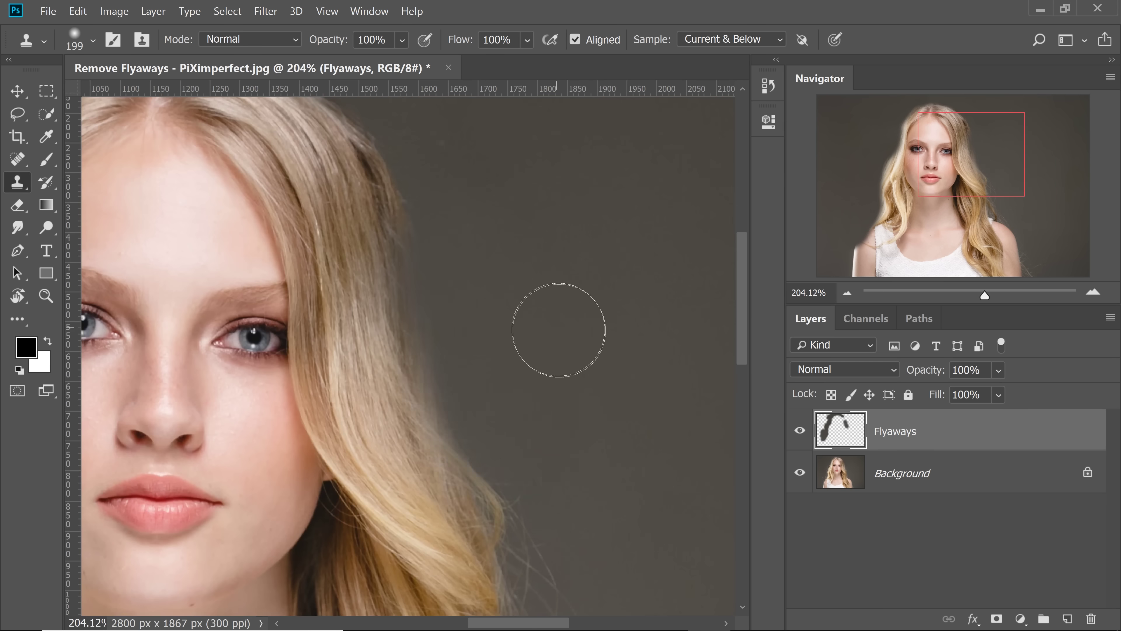
Clone background over the flyaways down the right side of the hair toward the shoulder, enlarging the brush
mouse_move(585, 579)
mouse_down()
mouse_move(583, 418)
mouse_move(521, 188)
mouse_up()
drag(441, 230, 500, 323)
drag(653, 424, 515, 298)
key(bracketright)
key(bracketright)
drag(620, 441, 556, 420)
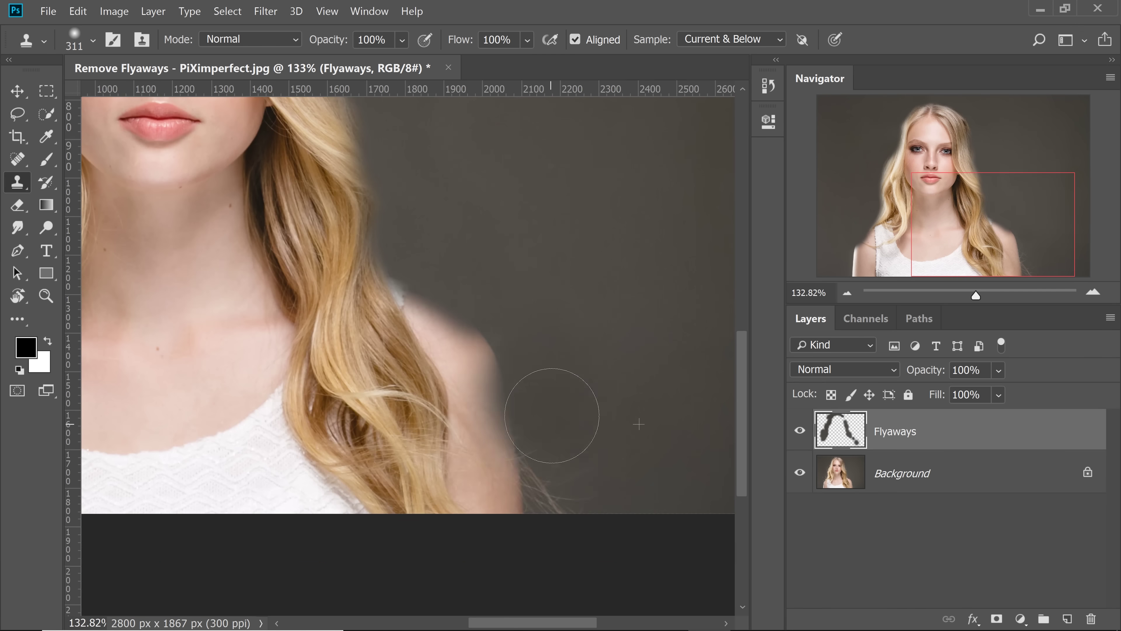
Clone away the remaining stray hairs beside the right arm and around the head, and fit the whole image in view
mouse_move(508, 380)
mouse_down()
mouse_move(586, 496)
mouse_move(538, 468)
mouse_up()
drag(520, 282, 569, 433)
drag(428, 200, 473, 201)
drag(309, 168, 423, 310)
drag(392, 265, 307, 258)
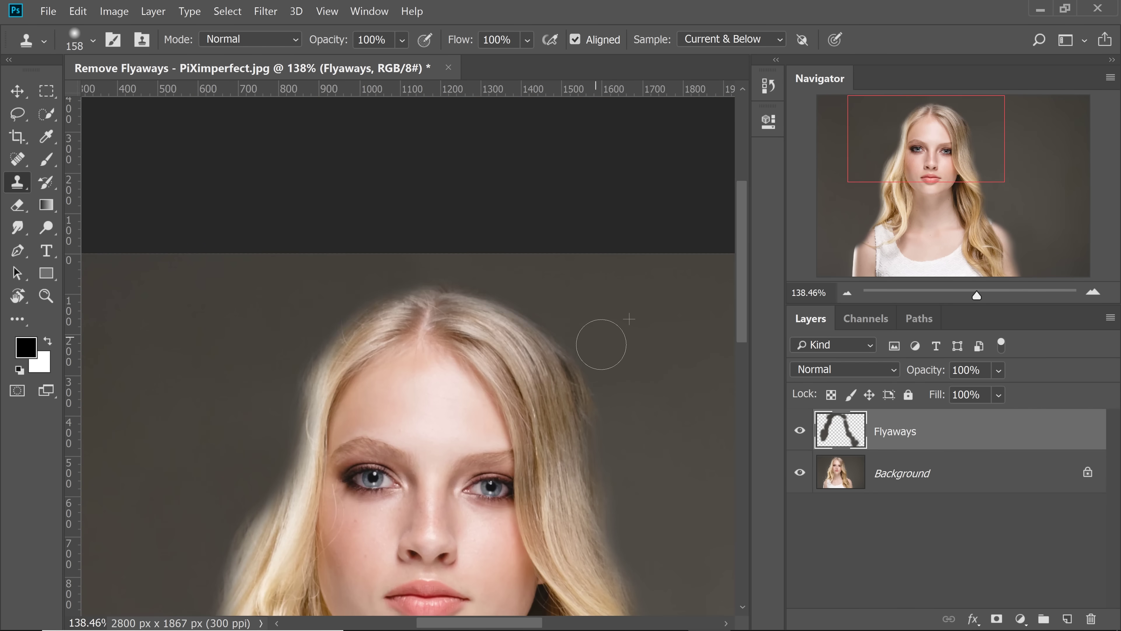
key(ctrl+0)
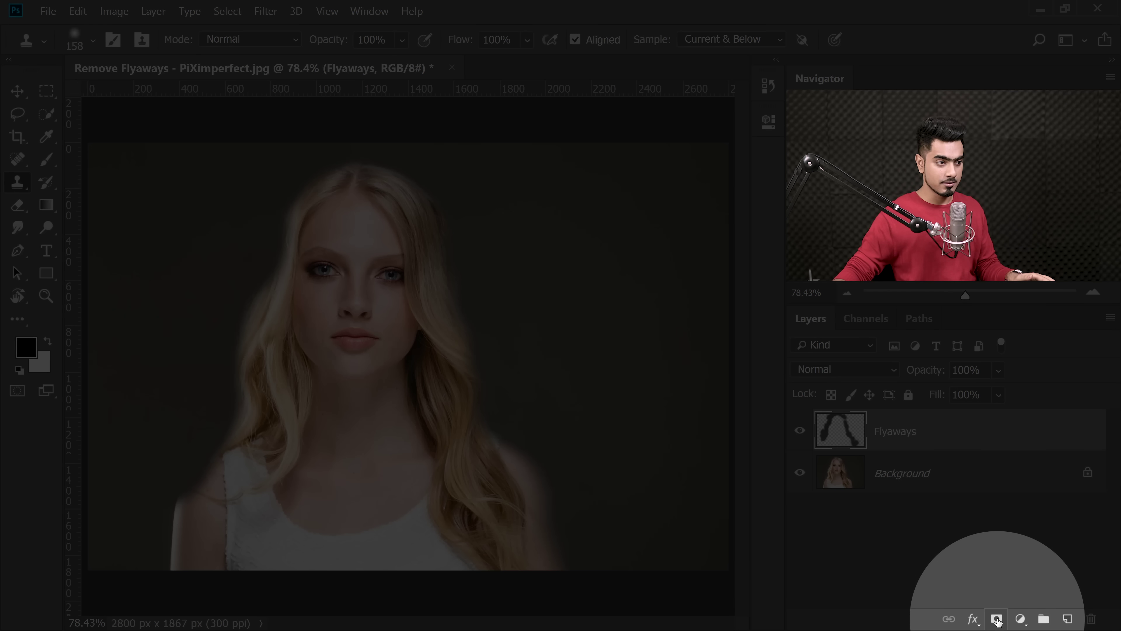
Add a white layer mask to the Flyaways layer and choose the Brush tool with black as the foreground color
click(997, 619)
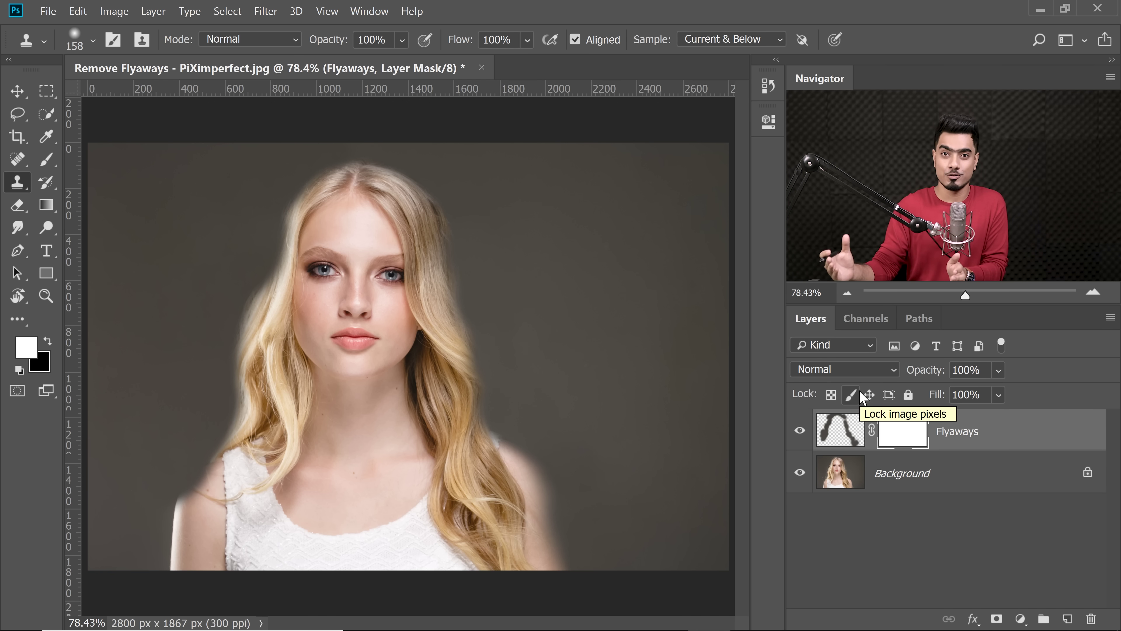
click(58, 157)
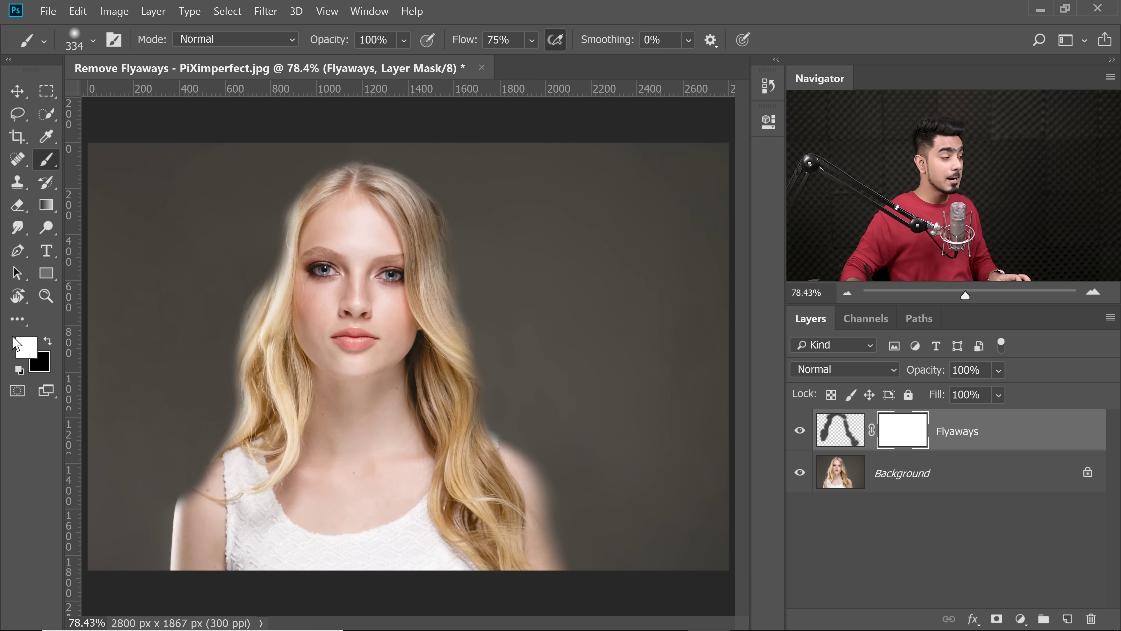
key(x)
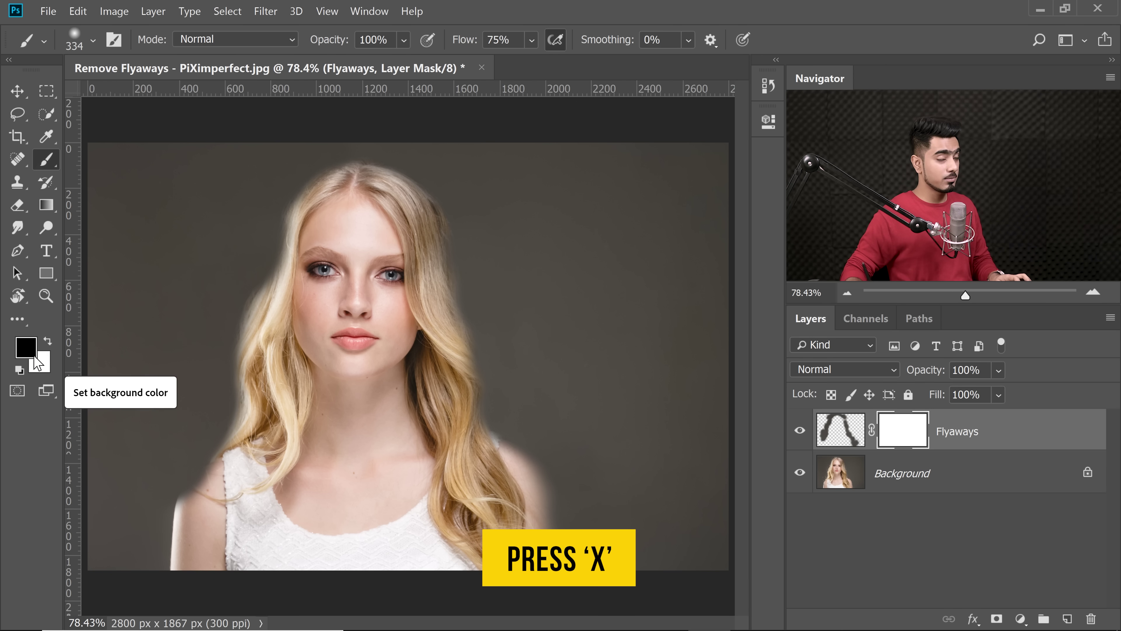
With a 105 px brush at 100% flow, paint black on the mask along the left hair edge to restore the hair
drag(216, 269, 236, 273)
drag(261, 313, 253, 314)
drag(258, 306, 295, 243)
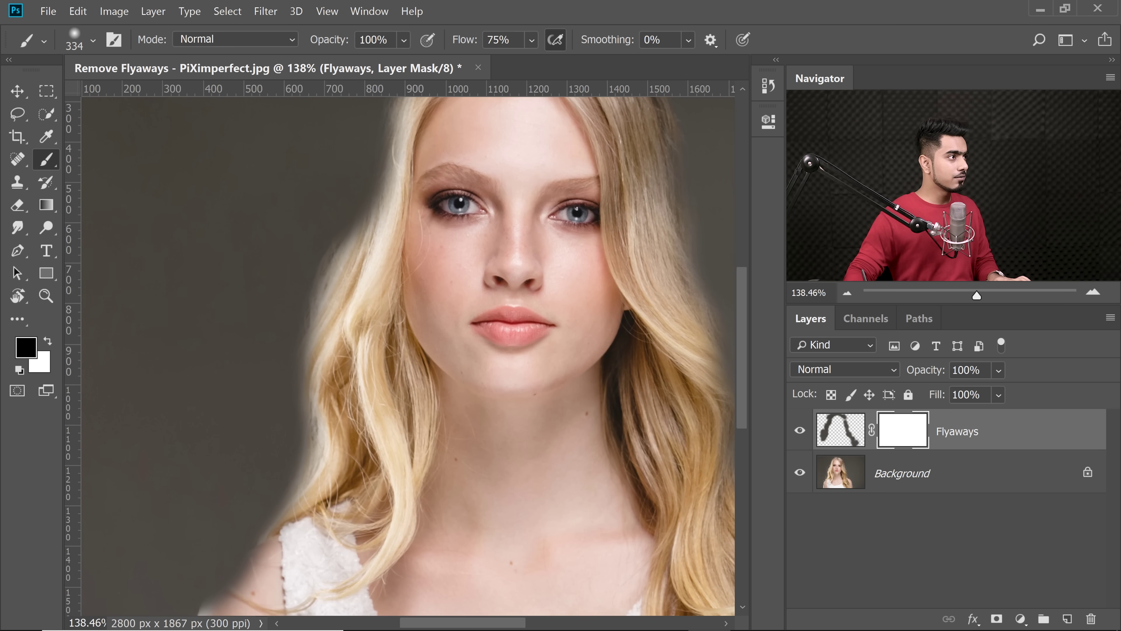
drag(372, 230, 338, 239)
drag(270, 289, 286, 216)
mouse_move(311, 316)
mouse_down()
mouse_move(284, 300)
mouse_move(335, 313)
mouse_up()
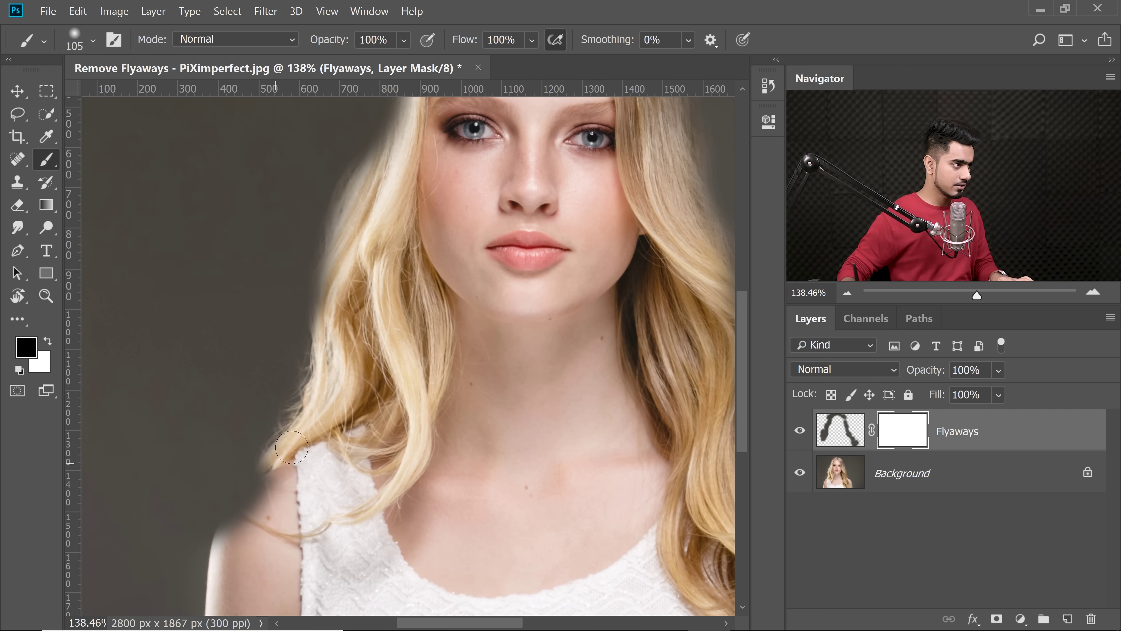
drag(292, 447, 248, 509)
drag(348, 314, 302, 440)
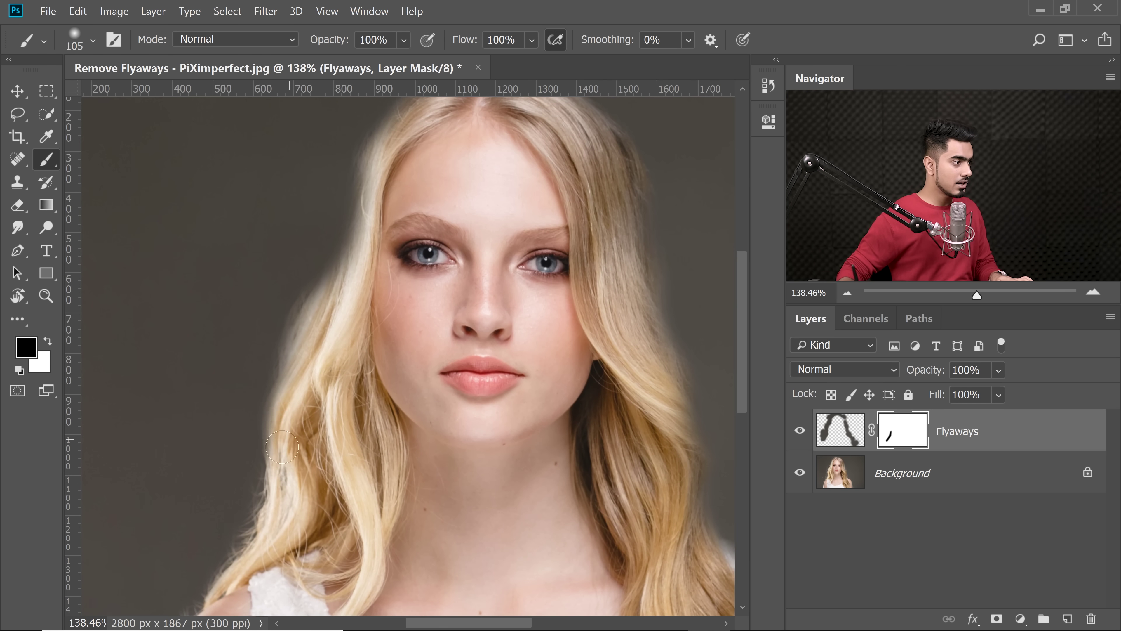
drag(287, 388, 328, 400)
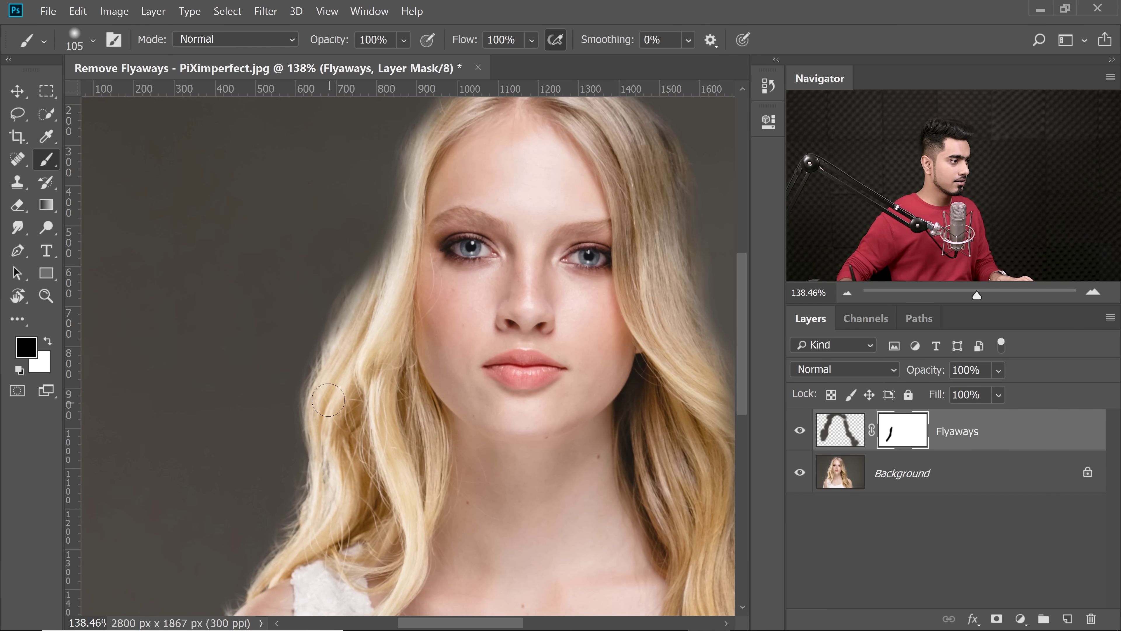
mouse_move(363, 328)
mouse_down()
mouse_move(356, 453)
mouse_move(393, 283)
mouse_up()
drag(442, 331, 434, 364)
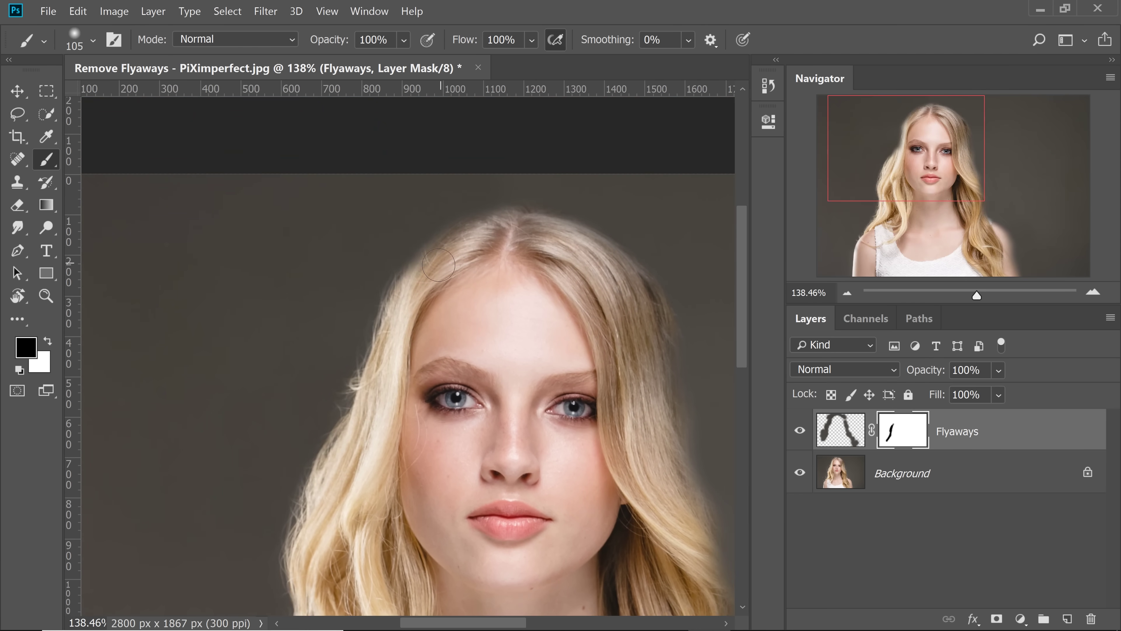
Paint black on the mask over the crown and down the right side of the hair to restore its crisp edge
drag(399, 280, 607, 234)
mouse_move(671, 375)
mouse_down()
mouse_move(568, 230)
mouse_move(651, 413)
mouse_up()
drag(645, 432, 607, 326)
mouse_move(603, 353)
mouse_down()
mouse_move(608, 443)
mouse_move(510, 373)
mouse_up()
mouse_move(514, 375)
mouse_down()
mouse_move(627, 569)
mouse_move(596, 543)
mouse_up()
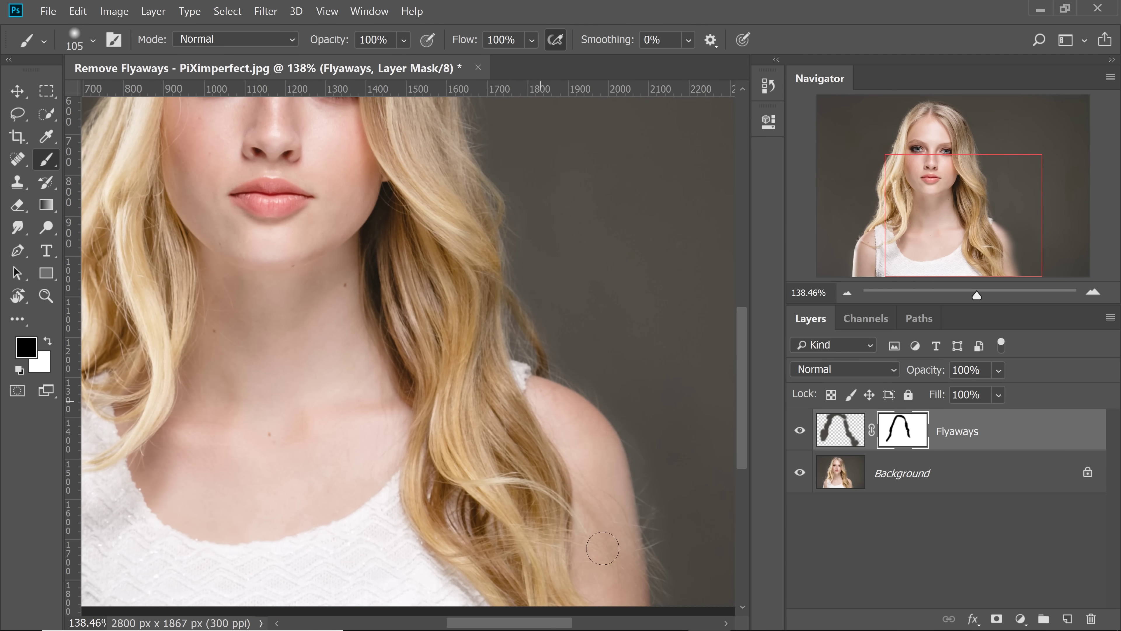
Restore the shoulders and inner hair by painting black on the mask, enlarging the brush to 196 px, and fit the image in view
drag(133, 376, 544, 285)
drag(415, 349, 364, 402)
drag(493, 188, 264, 599)
key(ctrl+0)
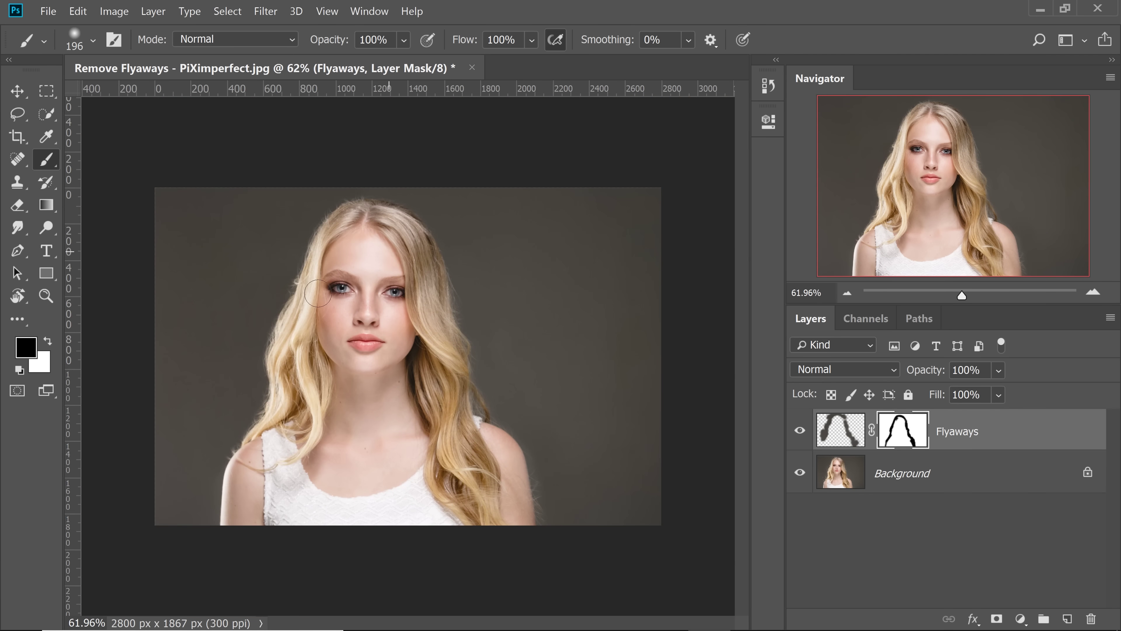
drag(318, 293, 314, 519)
key(ctrl+0)
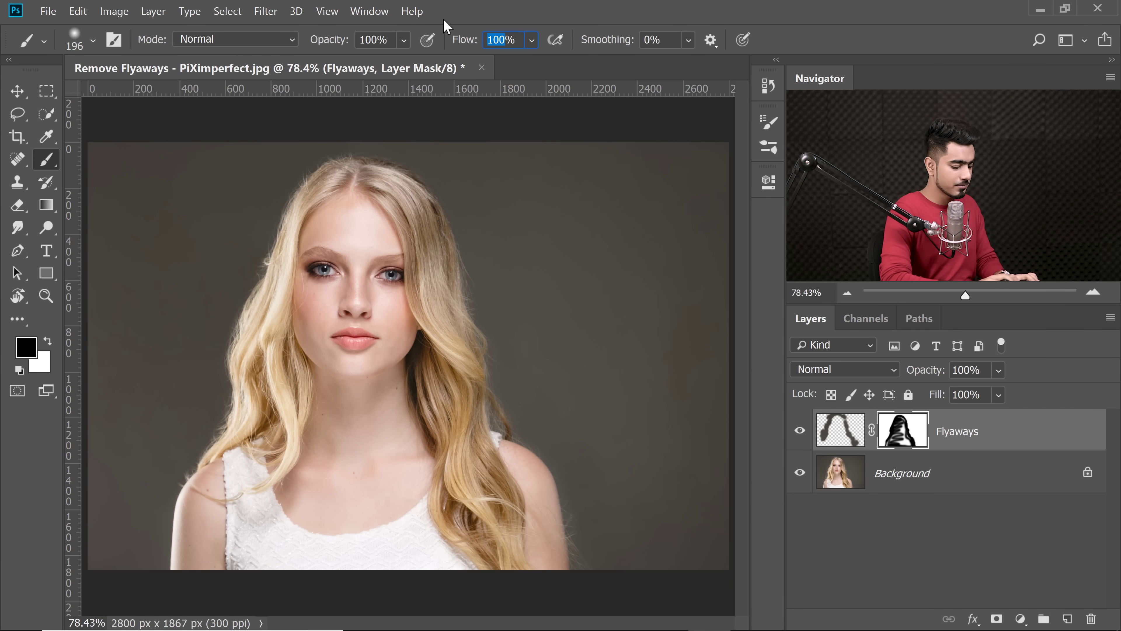
Set the brush flow to 75% and open the enabled Transfer options in Brush Settings
text(75)
key(Return)
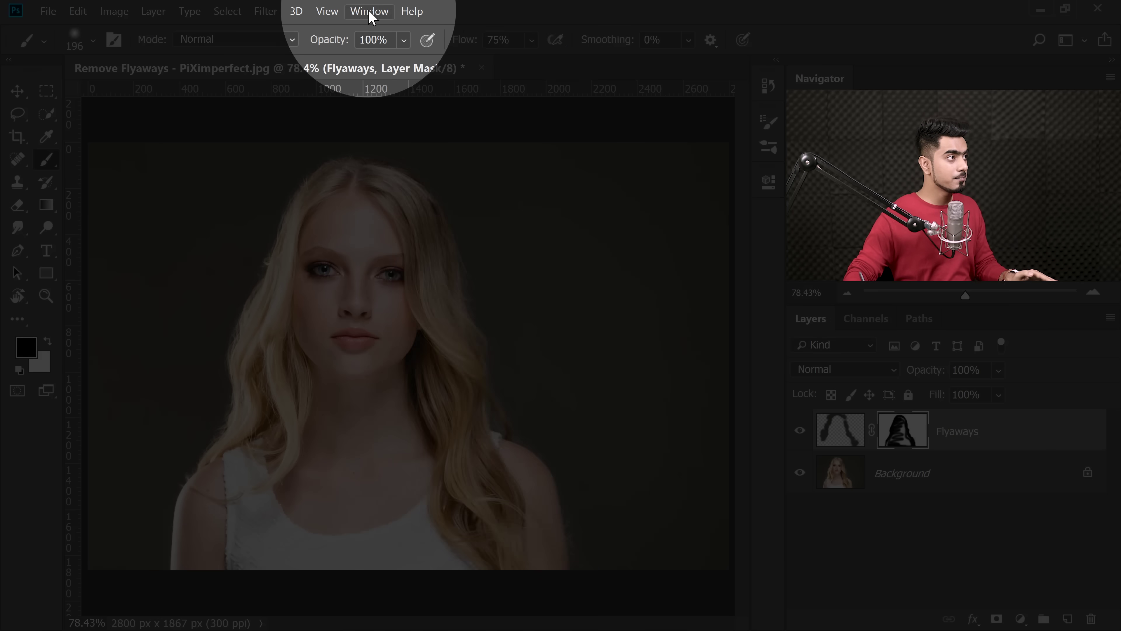
click(369, 11)
click(438, 133)
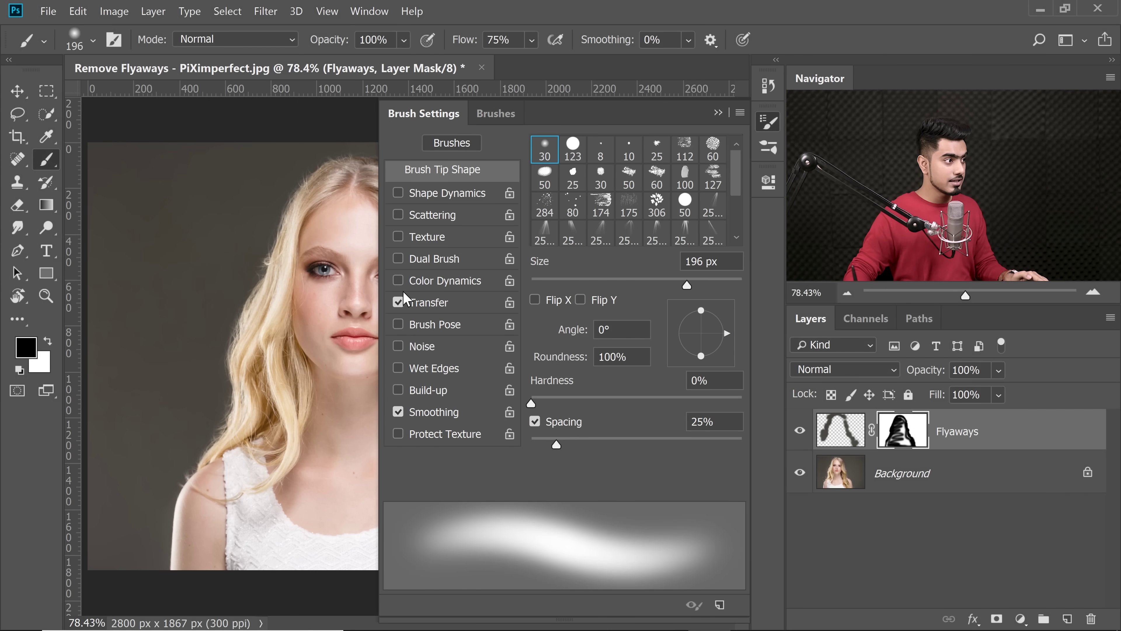
click(398, 302)
click(398, 302)
click(429, 304)
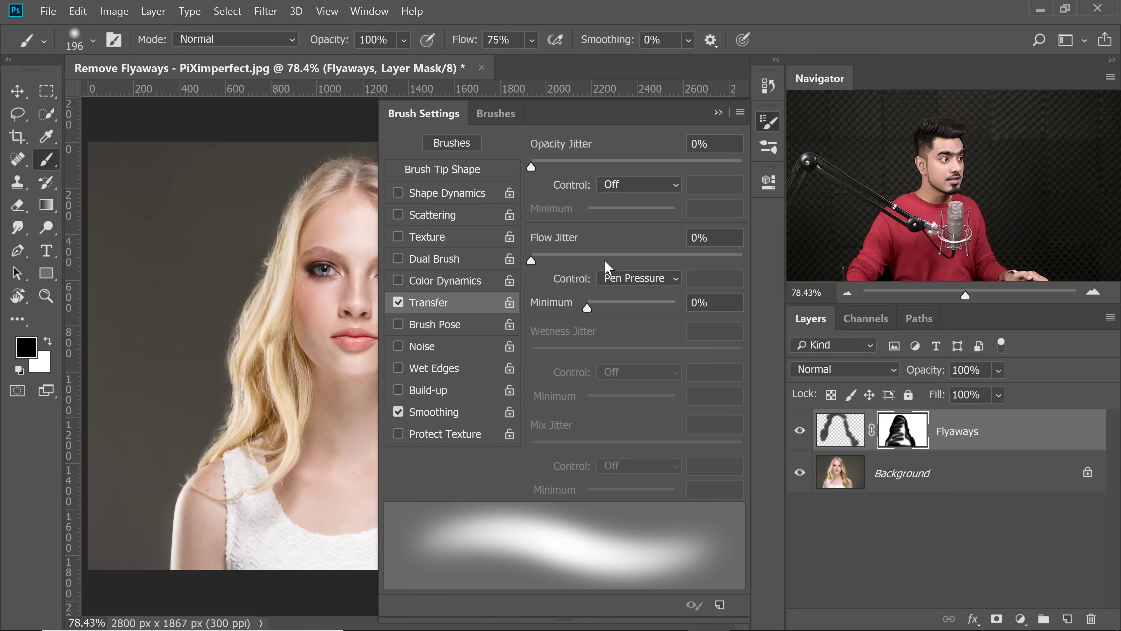
Set the control of both Flow Jitter and Opacity Jitter to Pen Pressure and collapse the brush settings
click(632, 287)
click(633, 342)
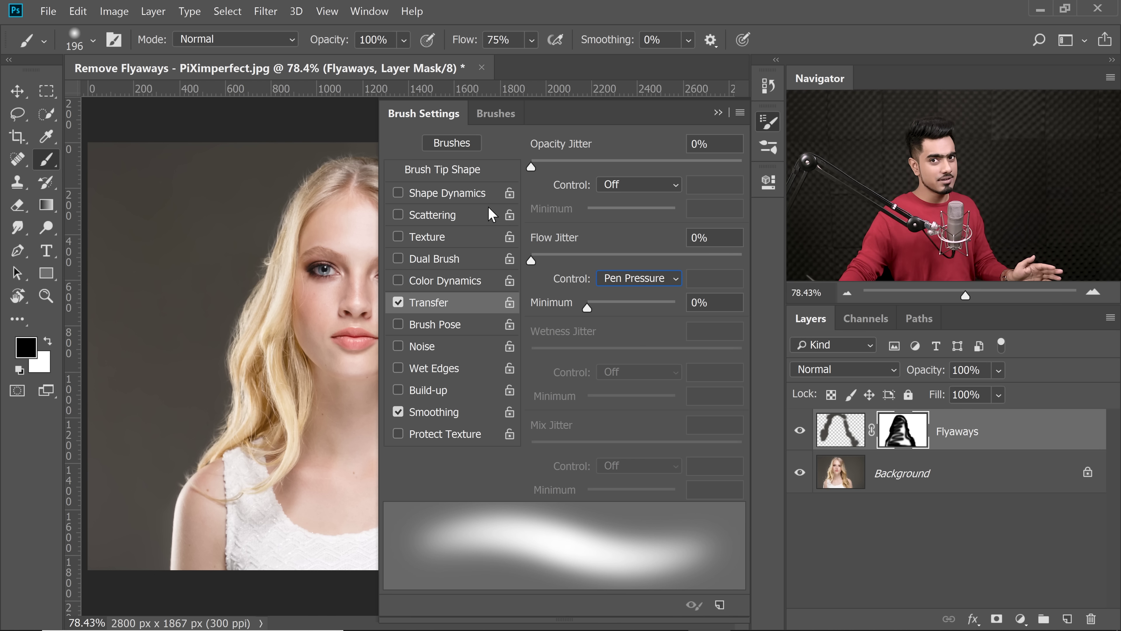
click(635, 186)
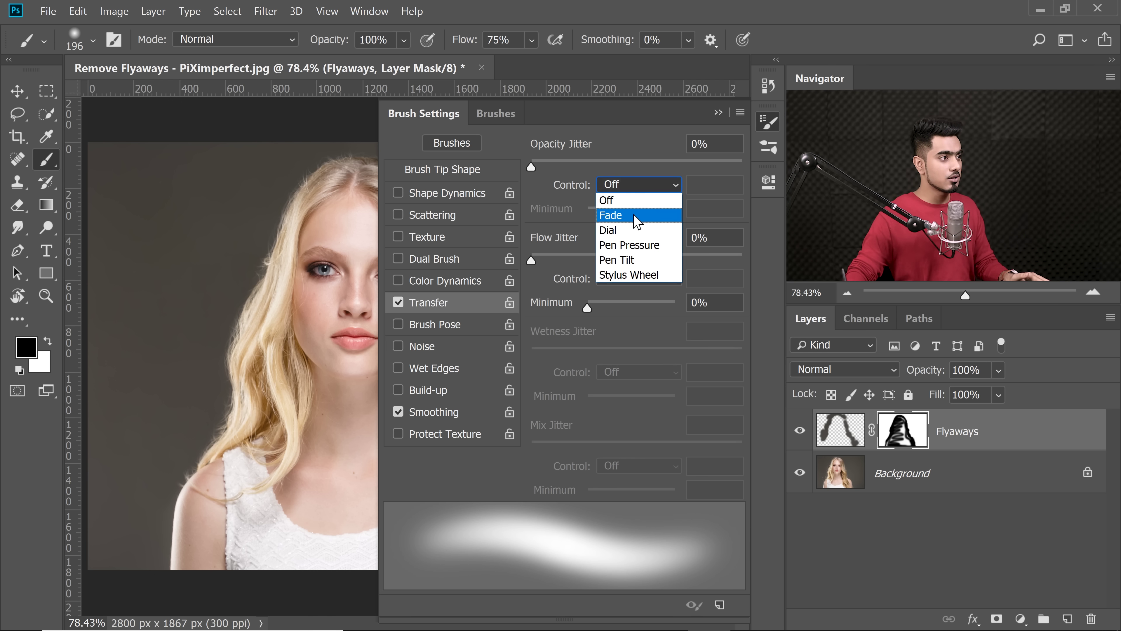
click(635, 247)
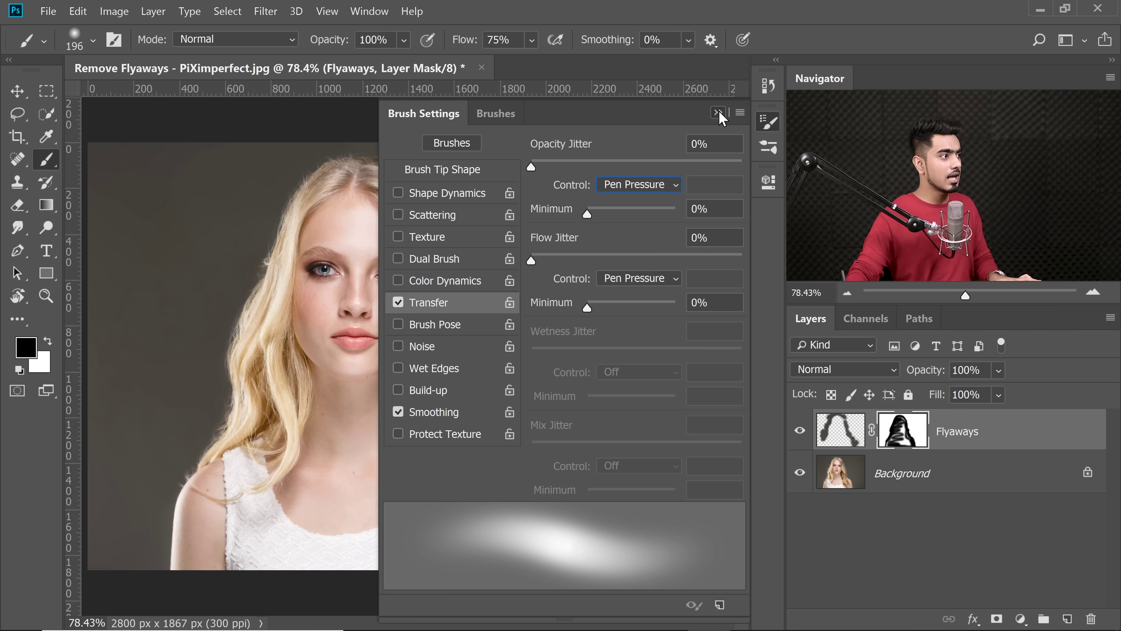
click(718, 113)
Zoom into the left hair edge and paint white on the mask with a 60 px brush to hide leftover flyaways
drag(254, 228, 286, 227)
drag(267, 321, 374, 258)
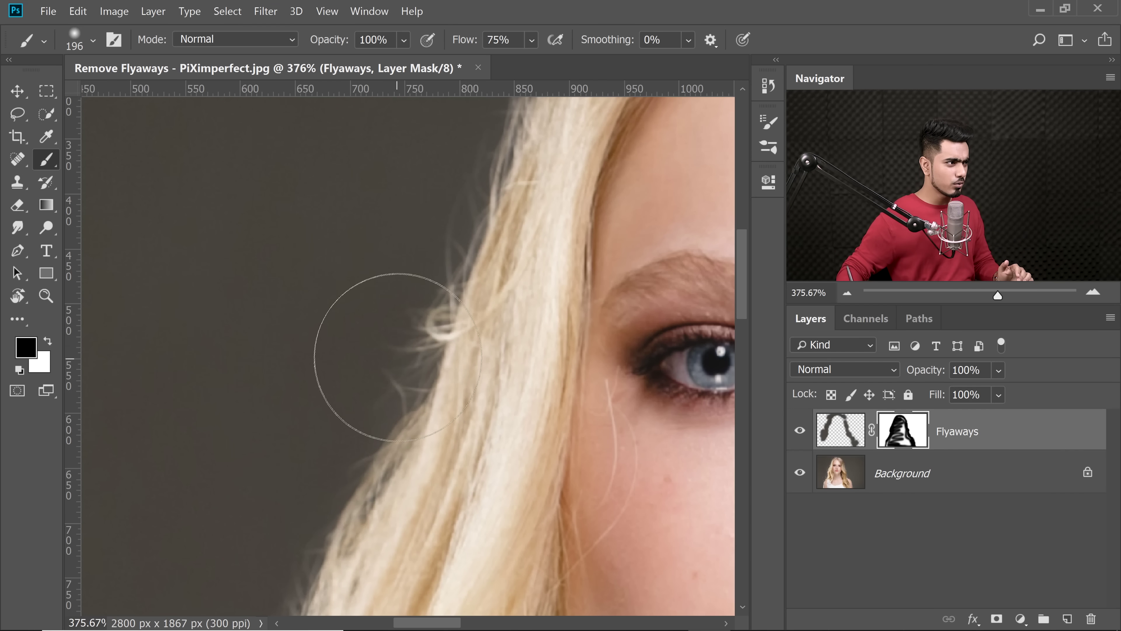
drag(392, 349, 242, 333)
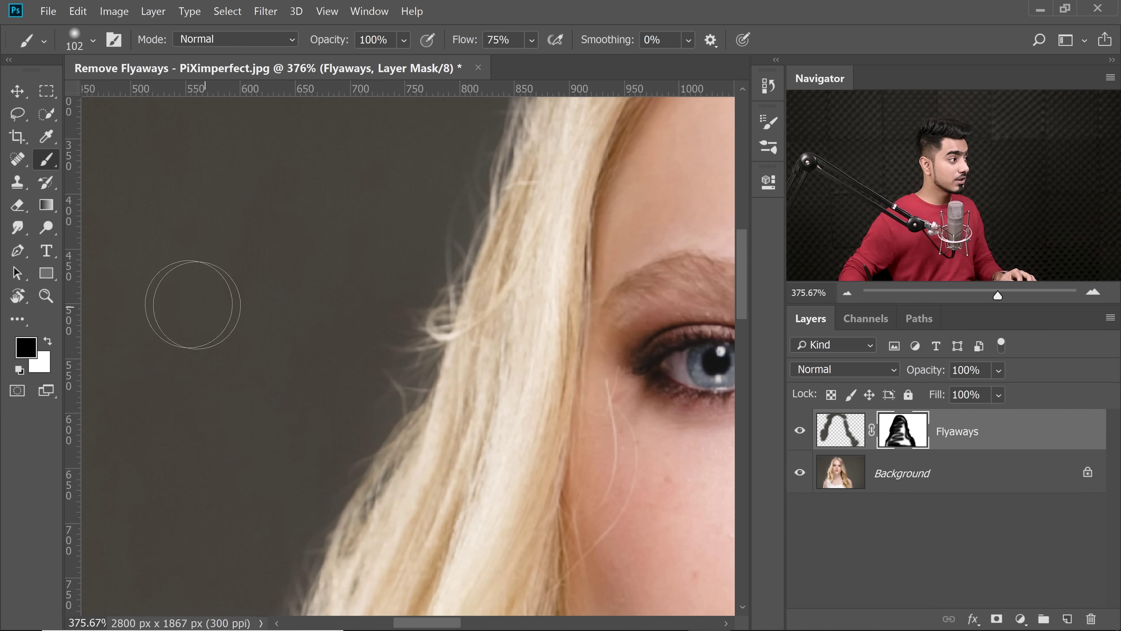
key(x)
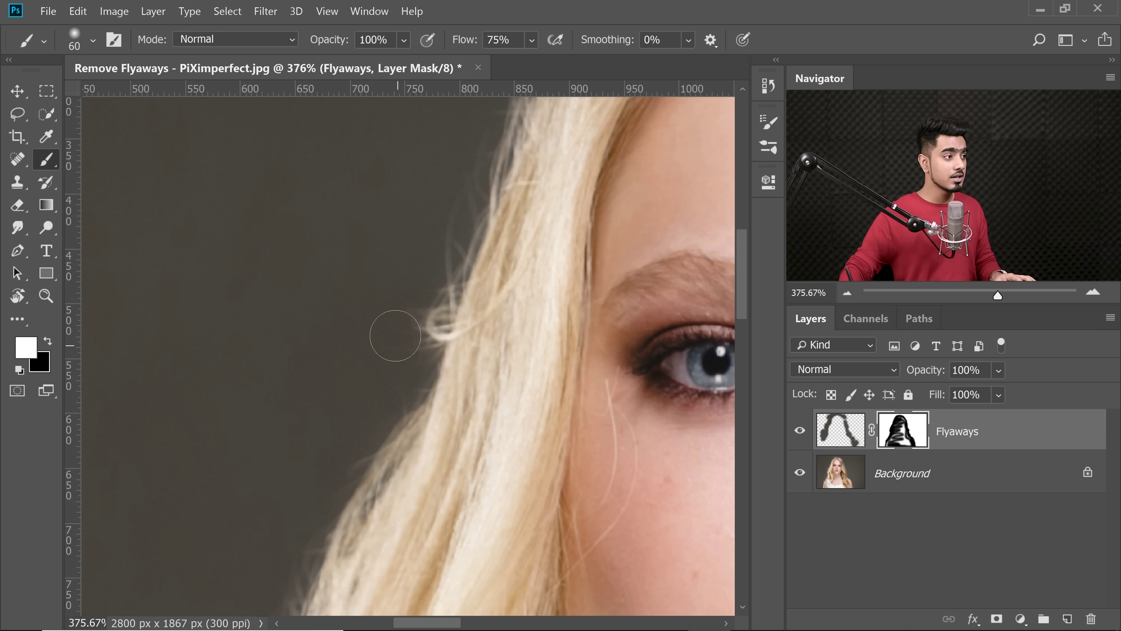
mouse_move(432, 274)
mouse_down()
mouse_move(370, 381)
mouse_move(350, 358)
mouse_up()
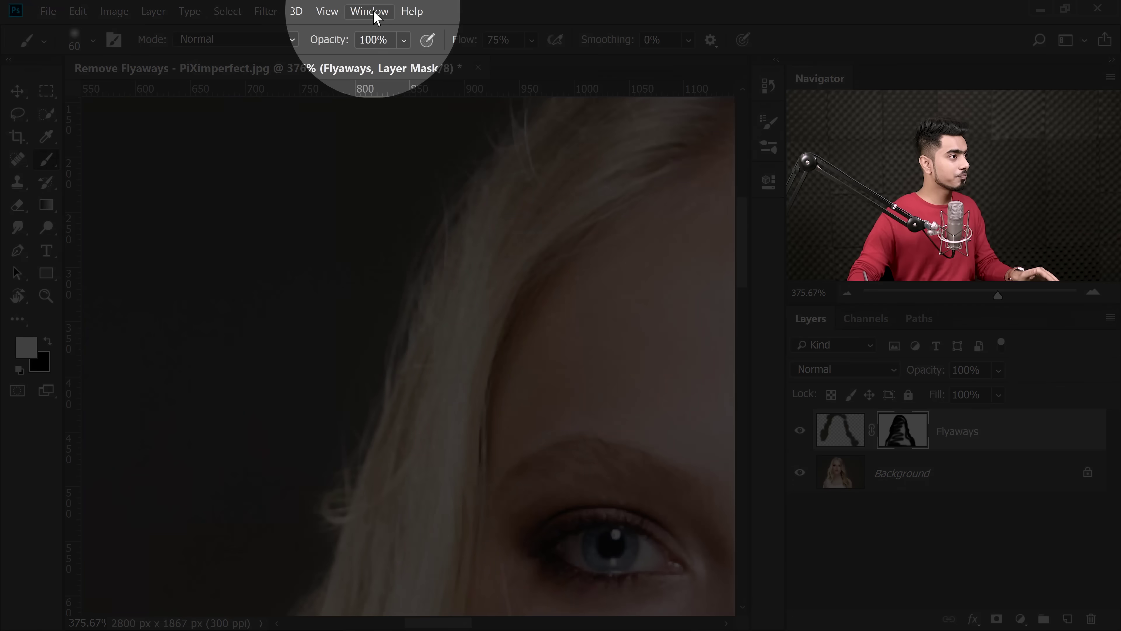
Turn off the Transfer option in Brush Settings and collapse the brush settings
click(369, 11)
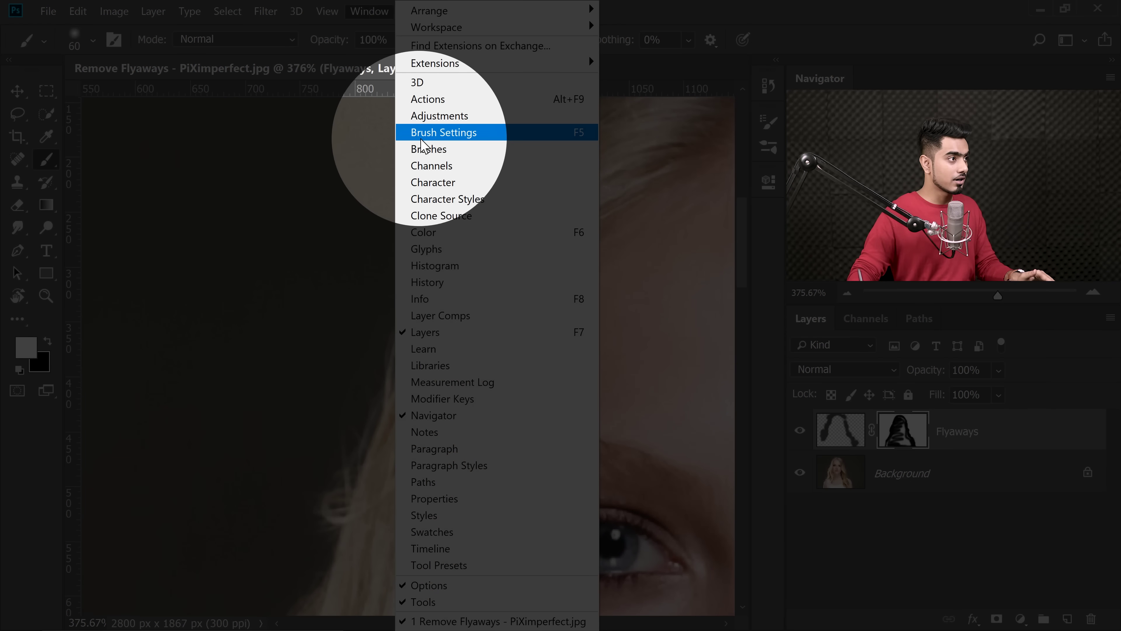
click(431, 132)
click(407, 304)
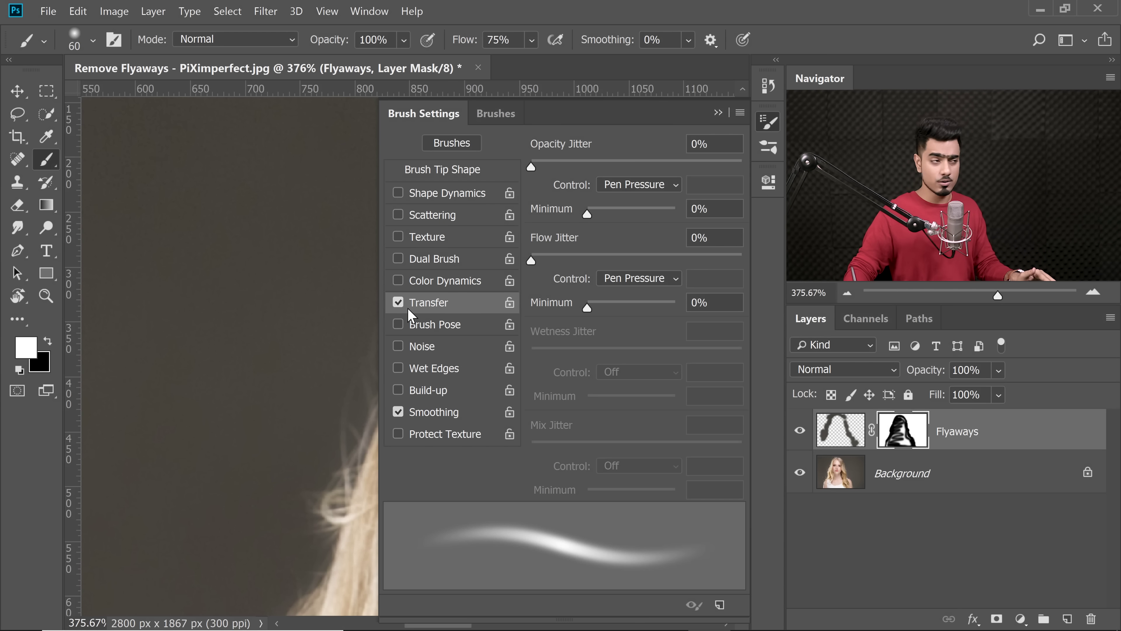
click(399, 303)
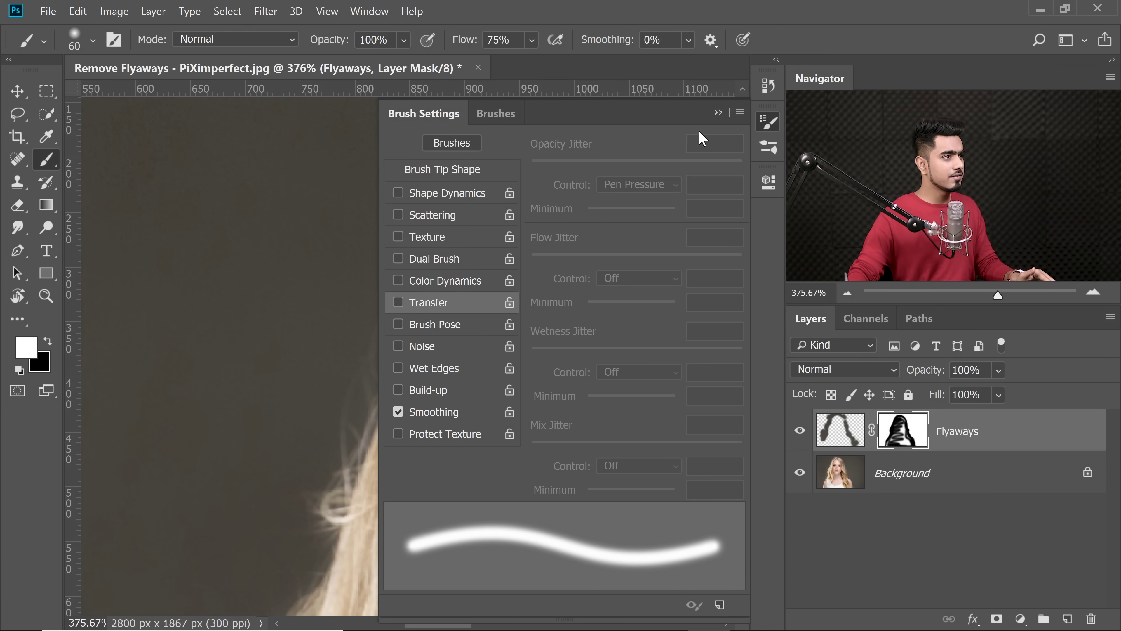
click(719, 113)
Set the brush flow to 35% and enable airbrush-style build-up effects
click(503, 40)
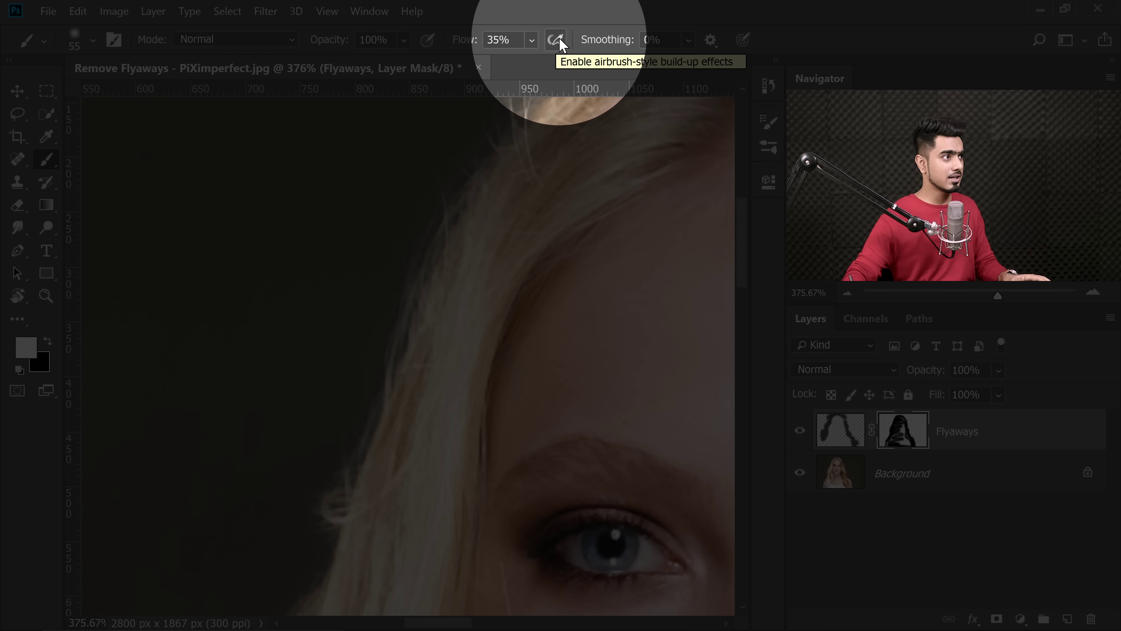
click(555, 41)
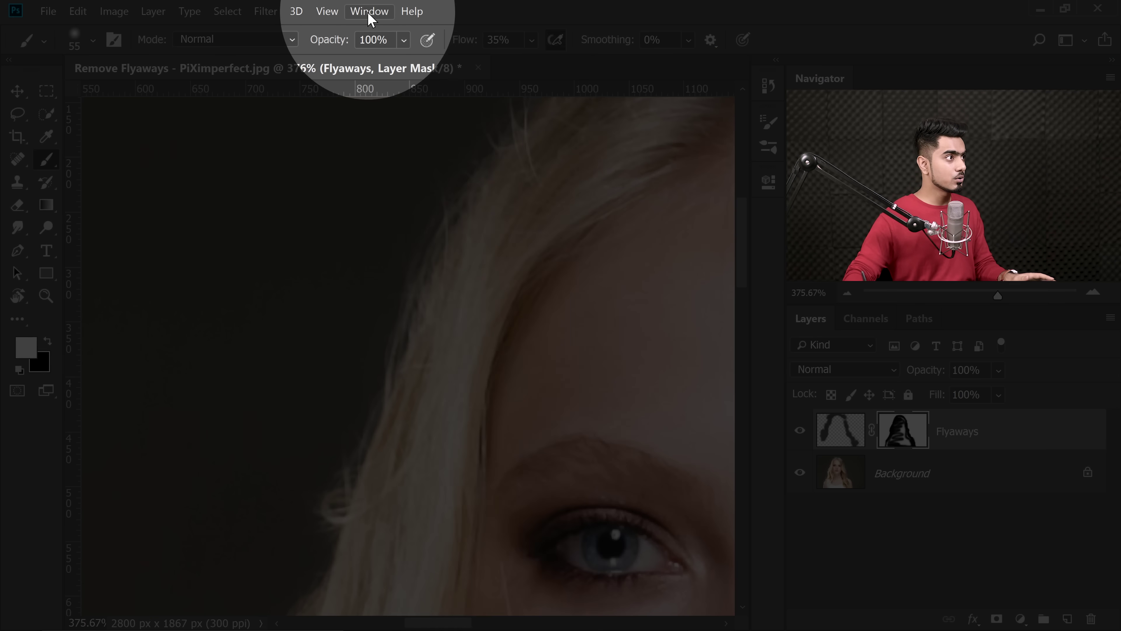
Turn Transfer back on in Brush Settings with Pen Pressure control and set the brush flow to 75%
click(366, 12)
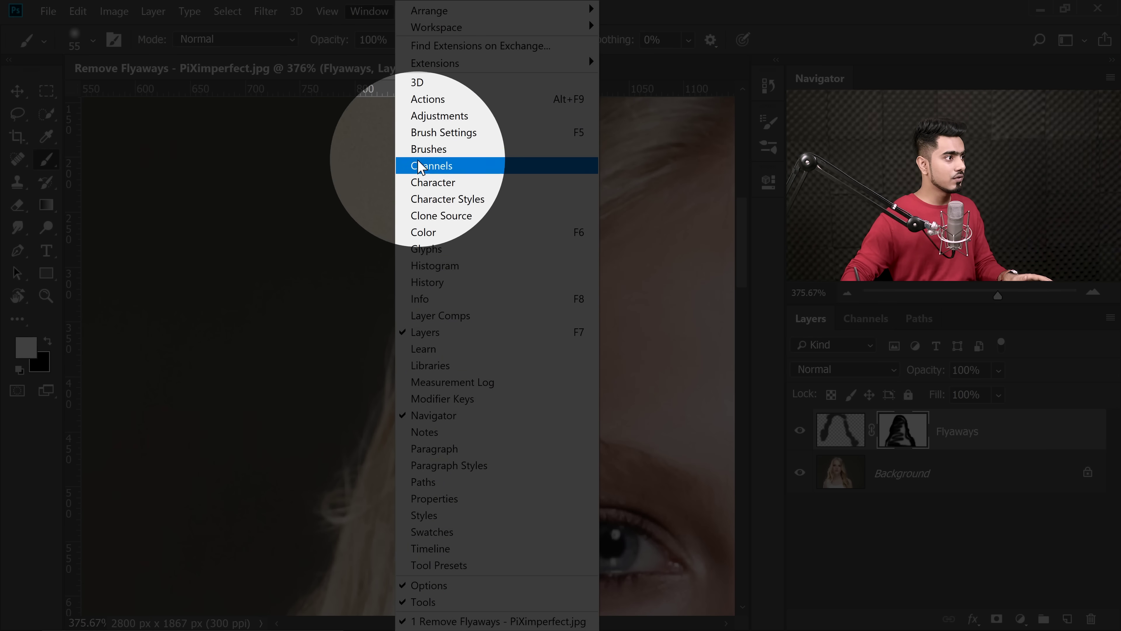
click(446, 133)
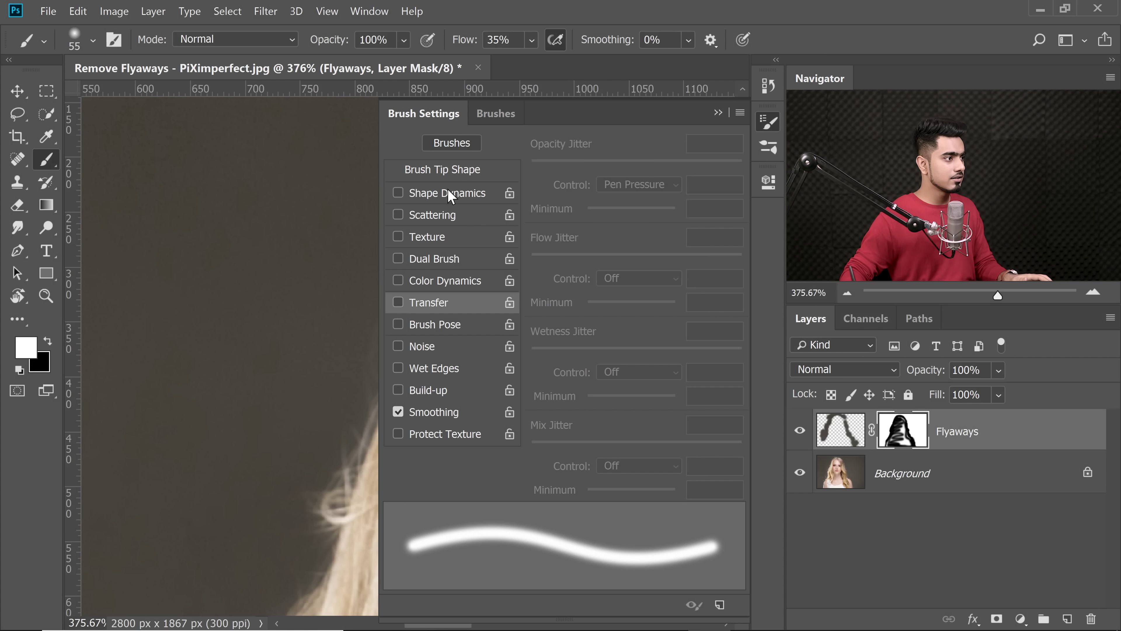
click(400, 302)
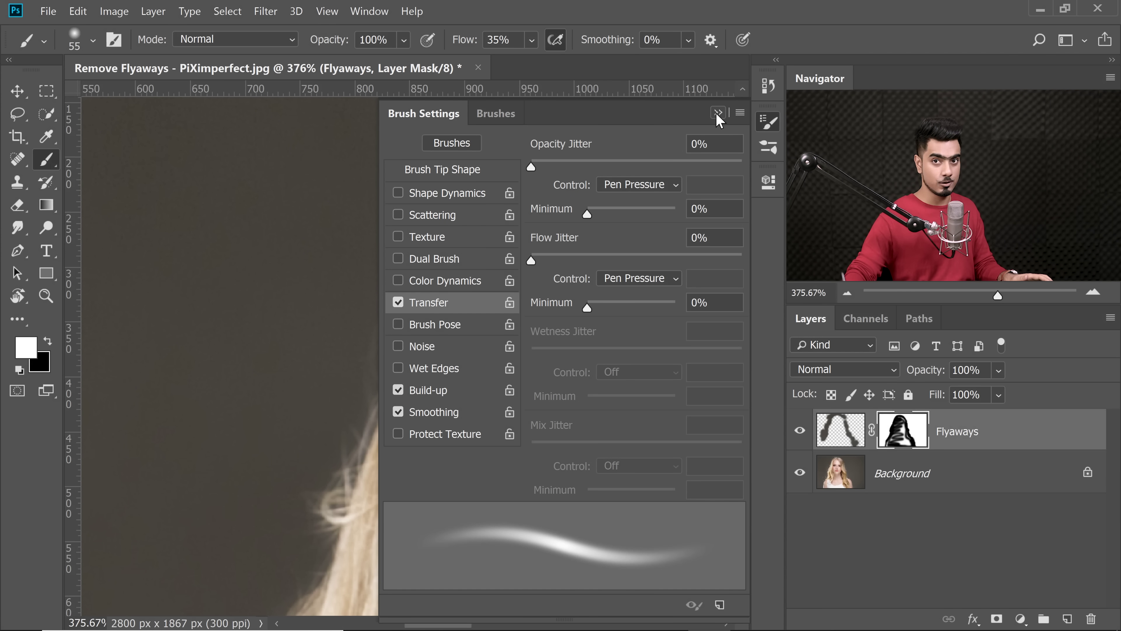
click(717, 113)
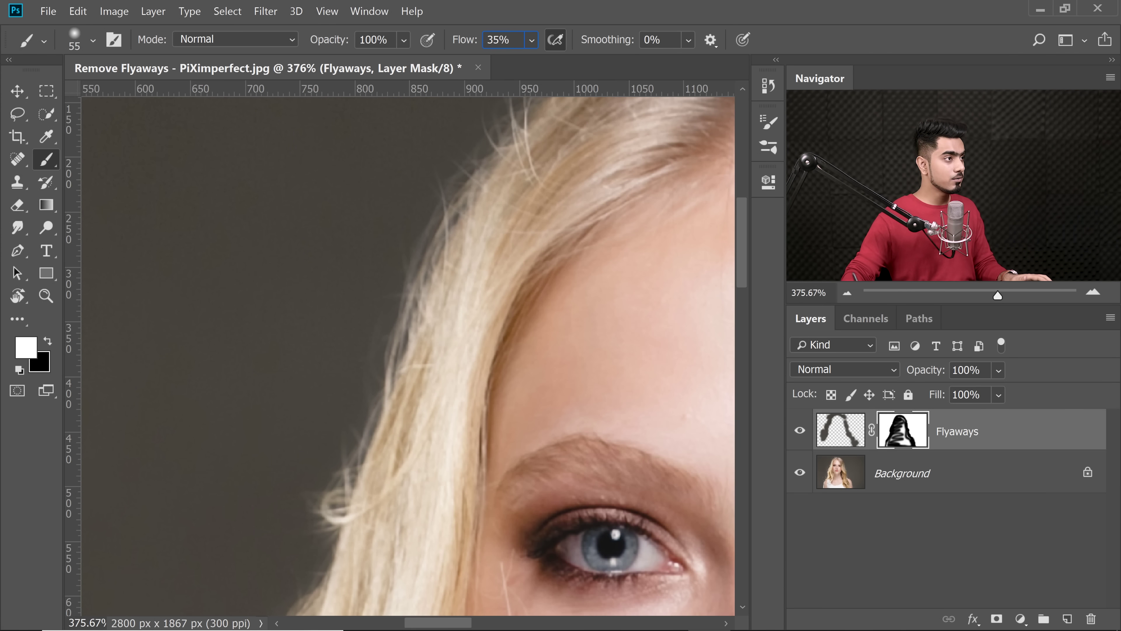
click(464, 41)
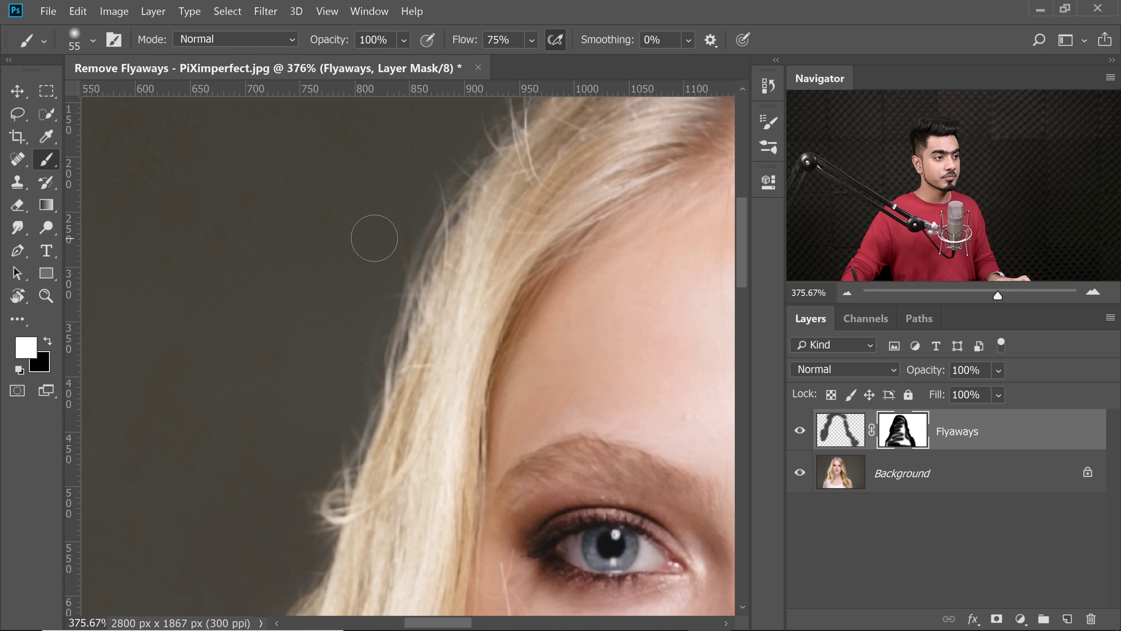
Paint white on the Flyaways mask along the left hair edge beside the forehead and eye, enlarging the brush to 66 px
mouse_move(301, 326)
mouse_down()
mouse_move(322, 258)
mouse_move(313, 307)
mouse_move(329, 300)
mouse_up()
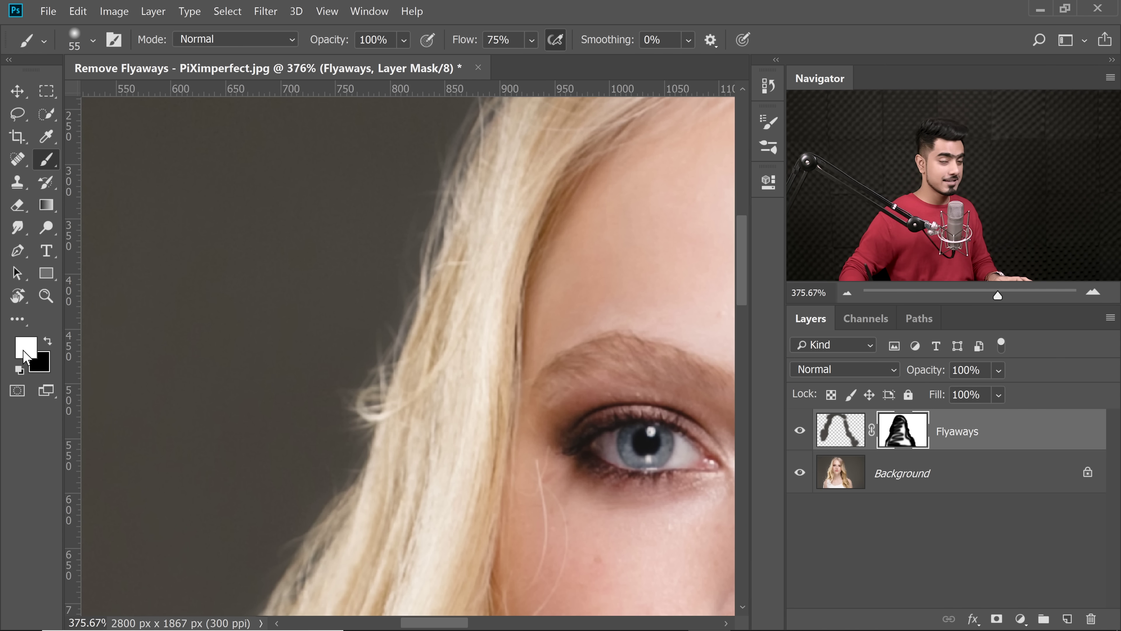
drag(331, 248, 341, 245)
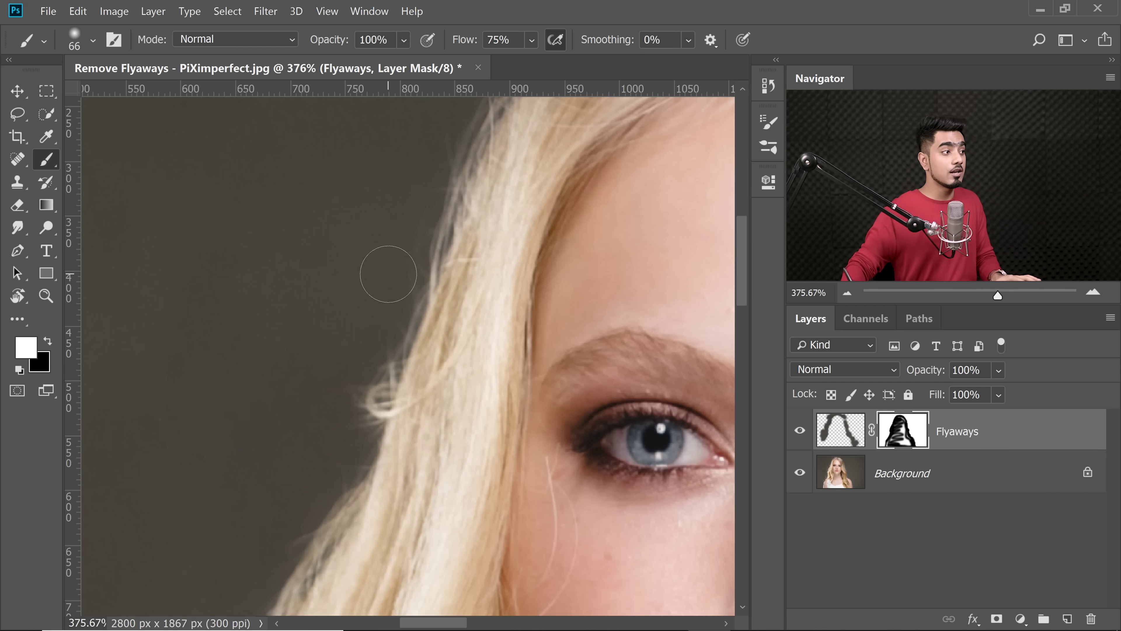
mouse_move(364, 281)
mouse_down()
mouse_move(355, 348)
mouse_move(382, 281)
mouse_up()
drag(287, 464, 398, 145)
drag(342, 431, 369, 239)
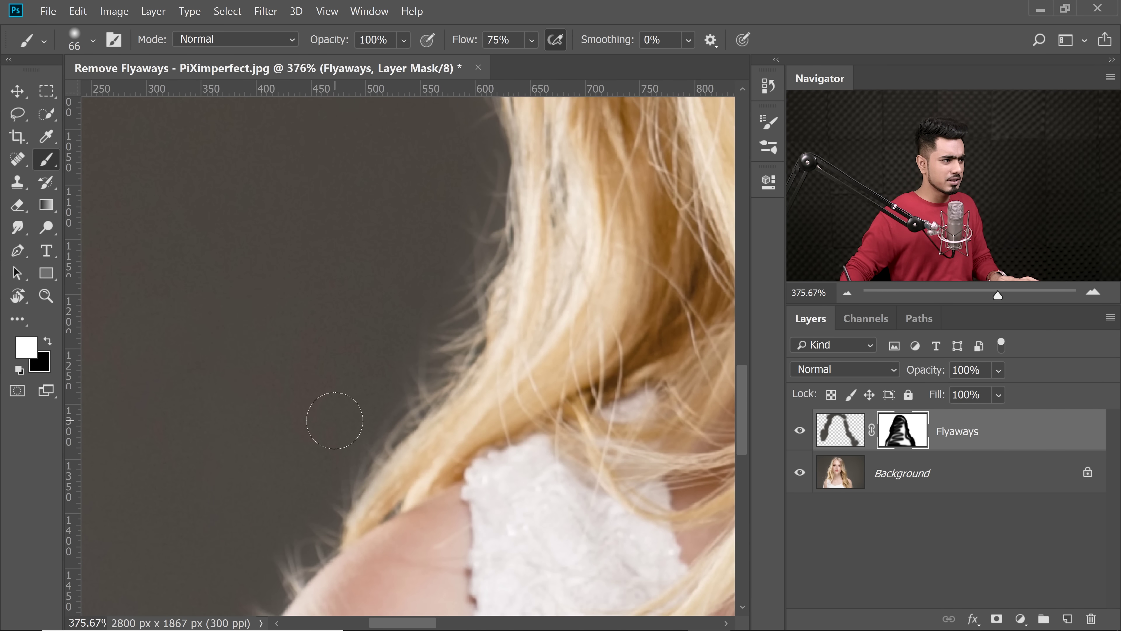
Hide flyaways along the lower left hair above the shoulder by painting white on the mask with the 66 px brush
drag(294, 484, 347, 393)
drag(462, 269, 257, 542)
mouse_move(423, 336)
mouse_down()
mouse_move(441, 318)
mouse_move(409, 281)
mouse_up()
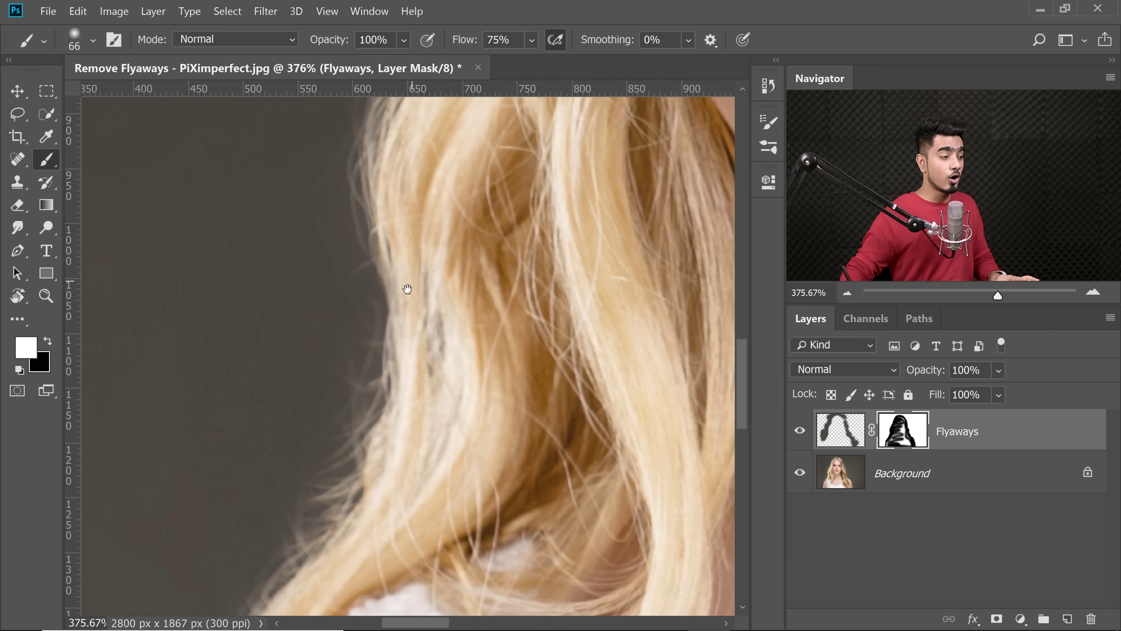
drag(355, 364, 394, 321)
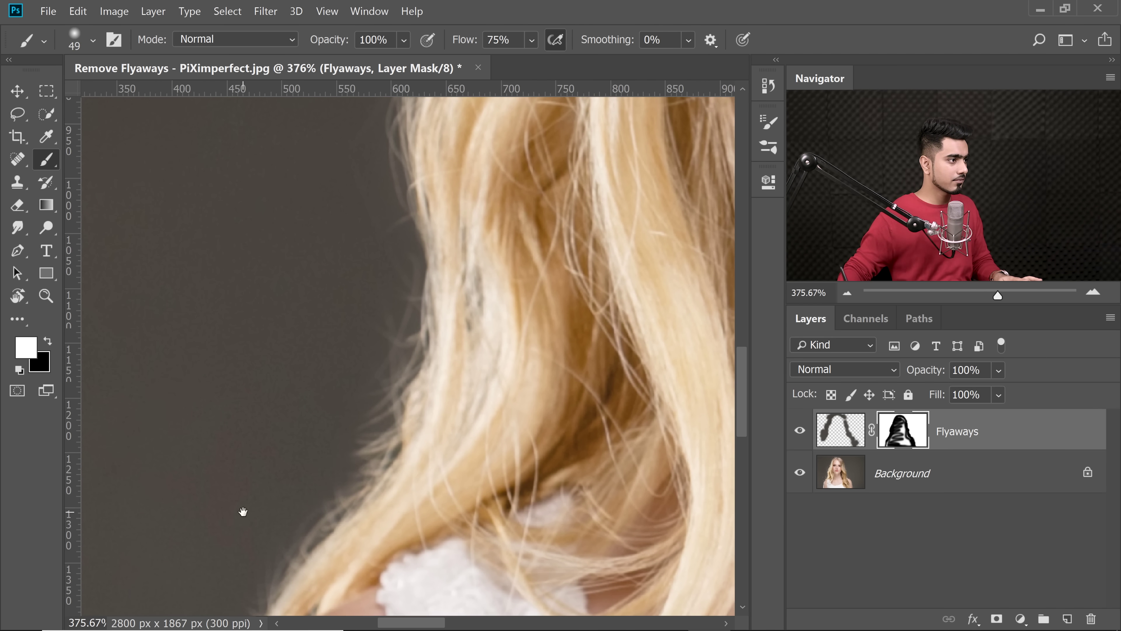
Clean the outer edge of the left hair waves by painting white on the mask with a 49 px brush
drag(471, 316, 428, 453)
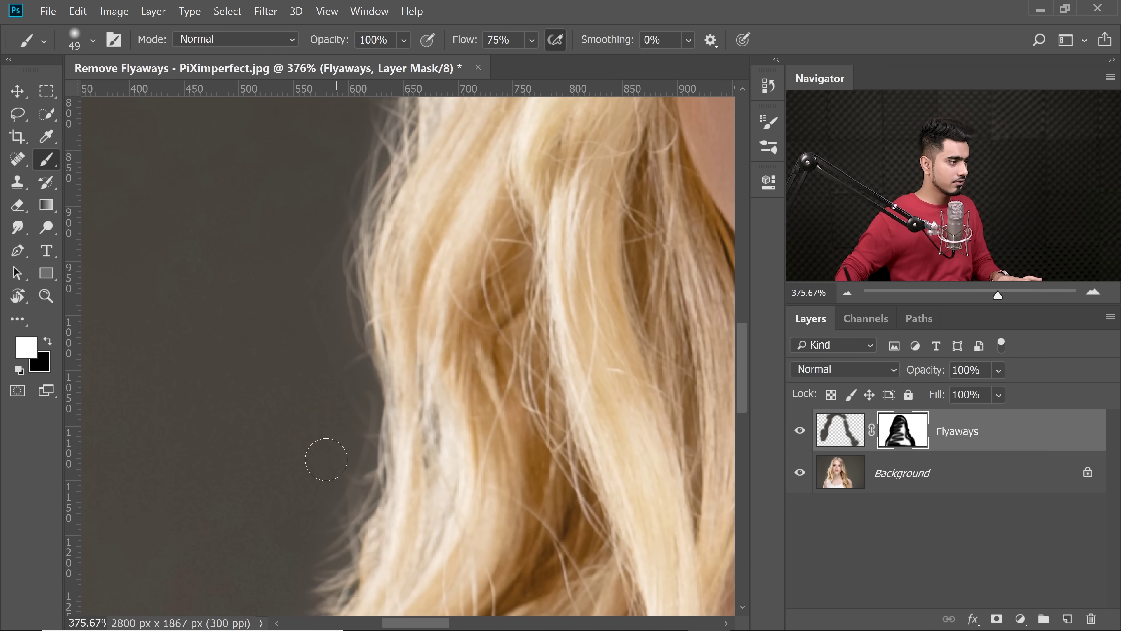
drag(408, 391, 374, 476)
drag(406, 415, 364, 469)
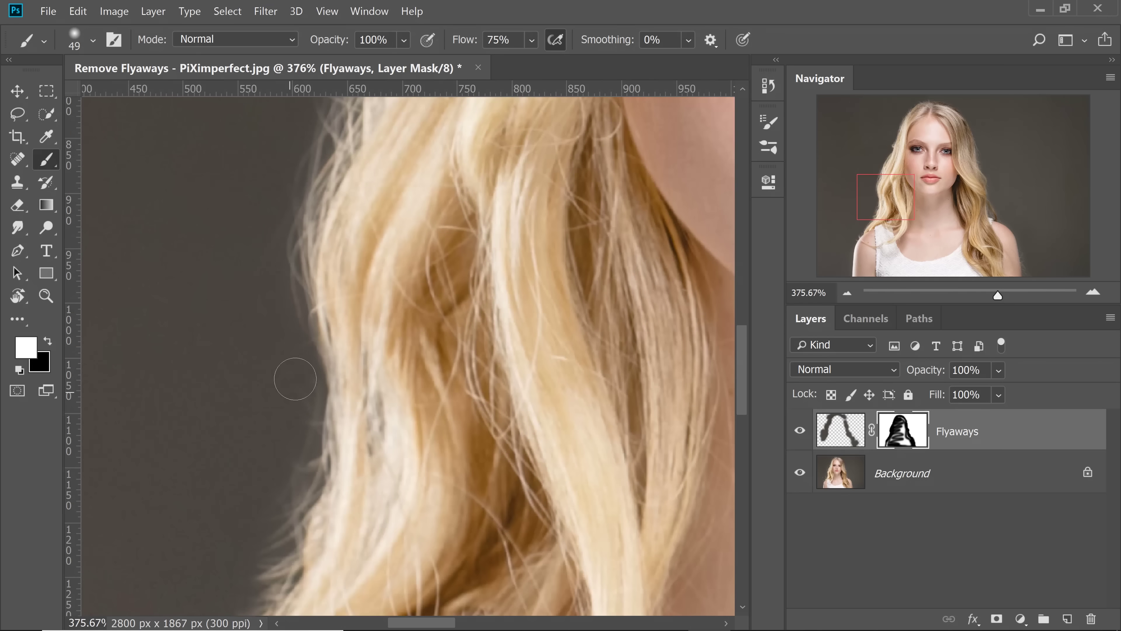
drag(295, 379, 277, 490)
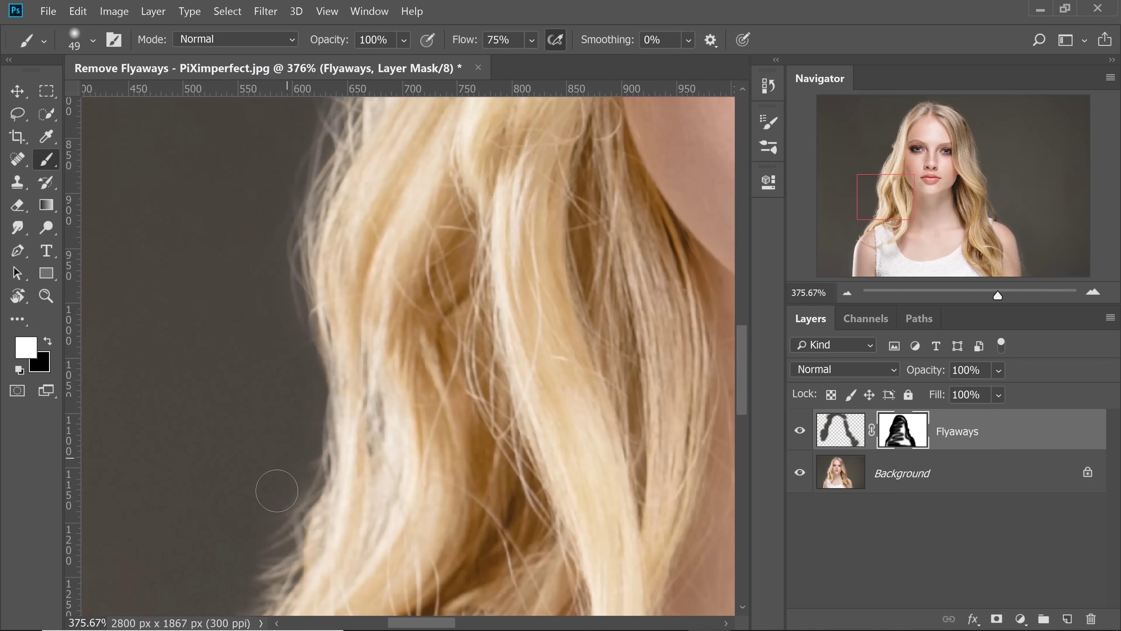
drag(307, 247, 245, 504)
mouse_move(276, 366)
mouse_down()
mouse_move(306, 228)
mouse_move(213, 500)
mouse_up()
mouse_move(344, 153)
mouse_down()
mouse_move(320, 313)
mouse_move(350, 315)
mouse_move(339, 345)
mouse_up()
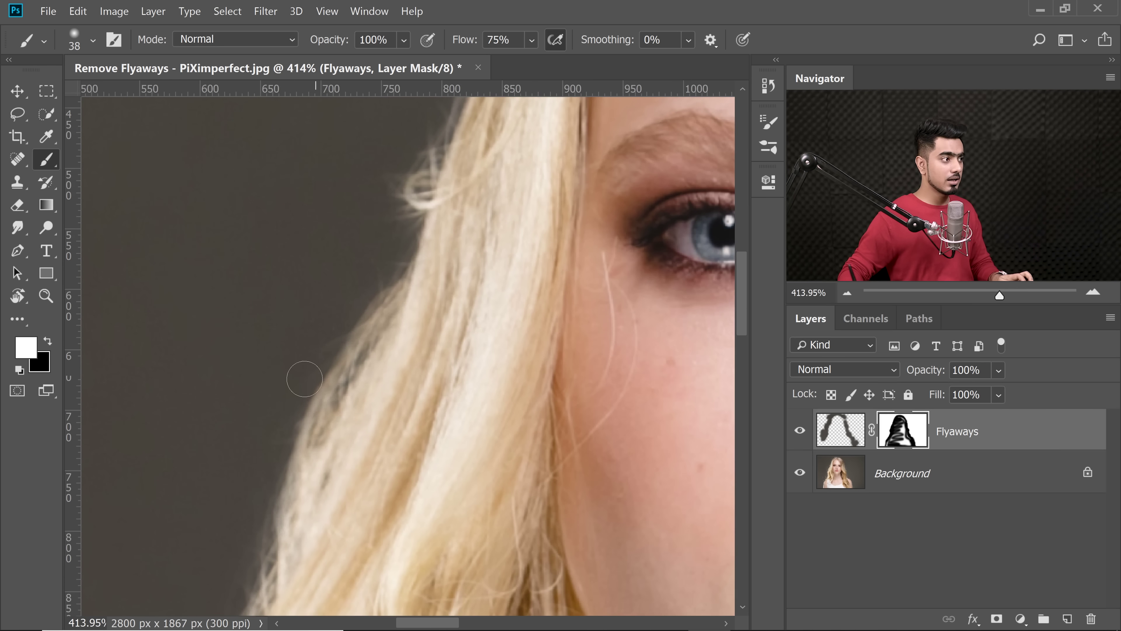
Paint white on the mask along the left hair edge beside the cheek with a 38 px brush
drag(506, 357, 475, 344)
drag(507, 275, 451, 326)
drag(499, 150, 184, 614)
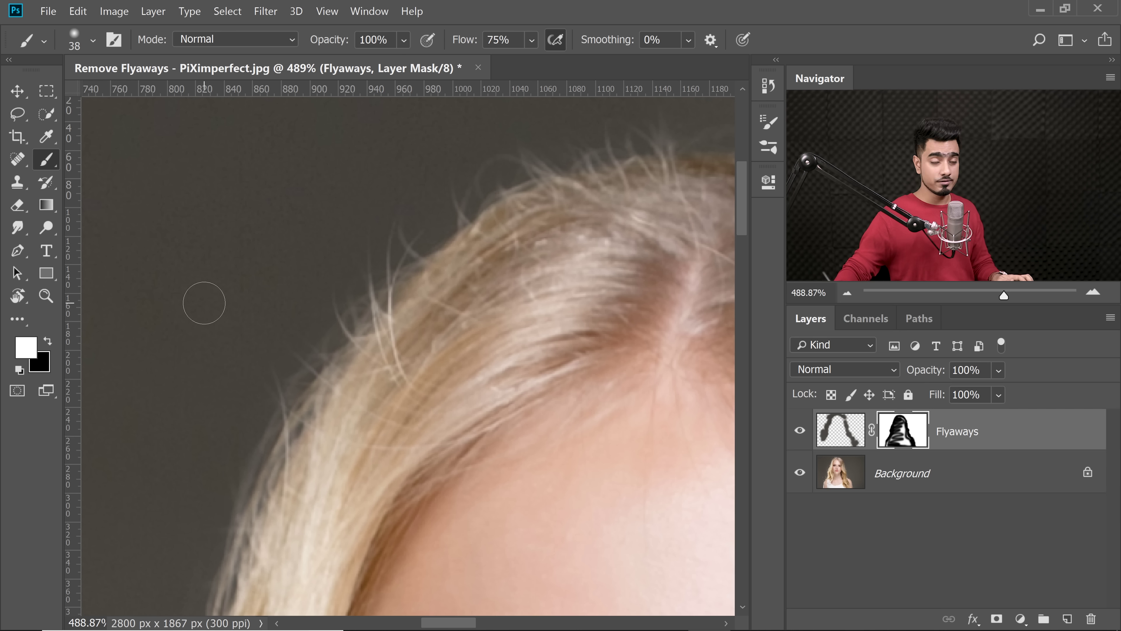
Hide flyaways around the upper left and top of the head by painting white on the mask with a 70 px brush
drag(341, 240, 383, 243)
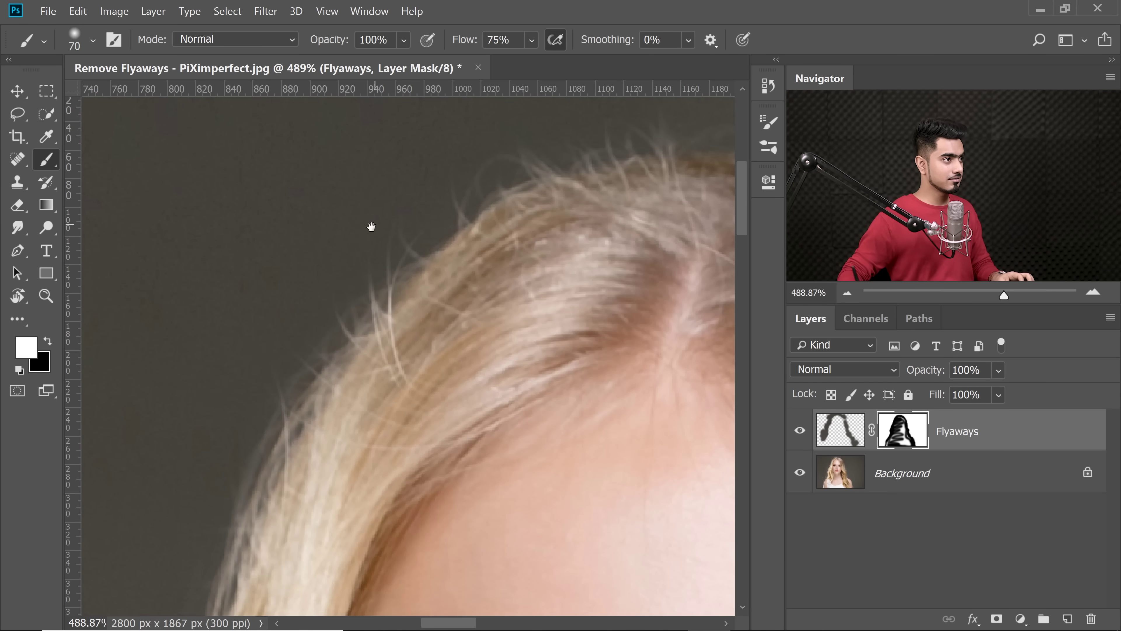
drag(371, 226, 285, 368)
drag(348, 304, 295, 303)
mouse_move(521, 233)
mouse_down()
mouse_move(415, 276)
mouse_move(489, 290)
mouse_up()
drag(548, 332, 265, 233)
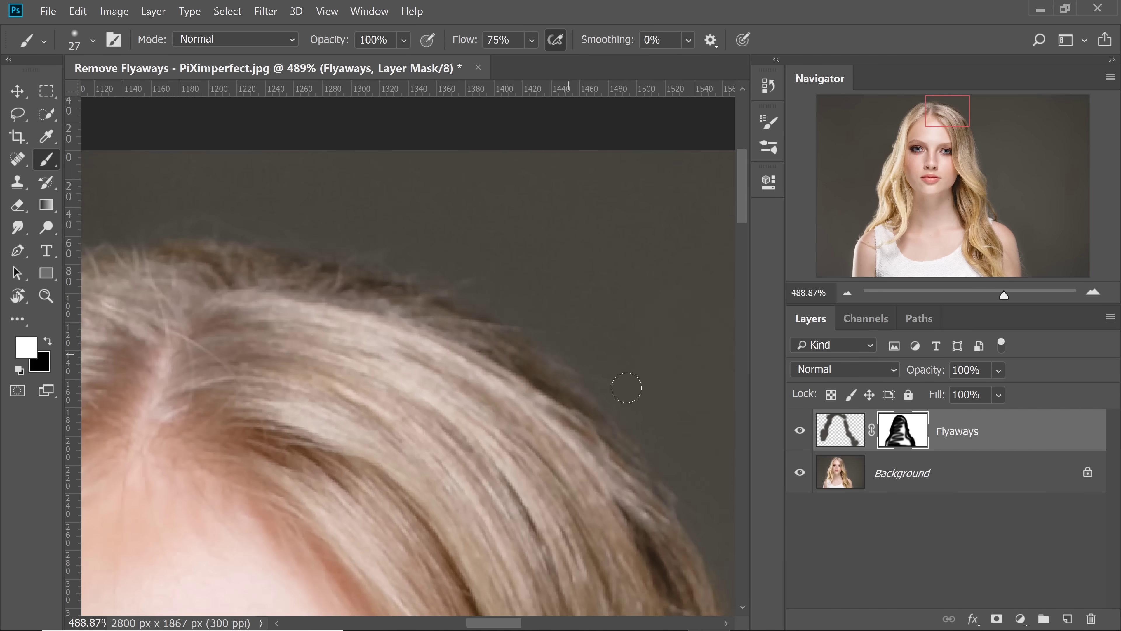
Paint white on the mask down the right hair edge from the head to the shoulder, adjusting the brush between 36 and 76 px
mouse_move(628, 388)
mouse_down()
mouse_move(463, 330)
mouse_move(466, 106)
mouse_up()
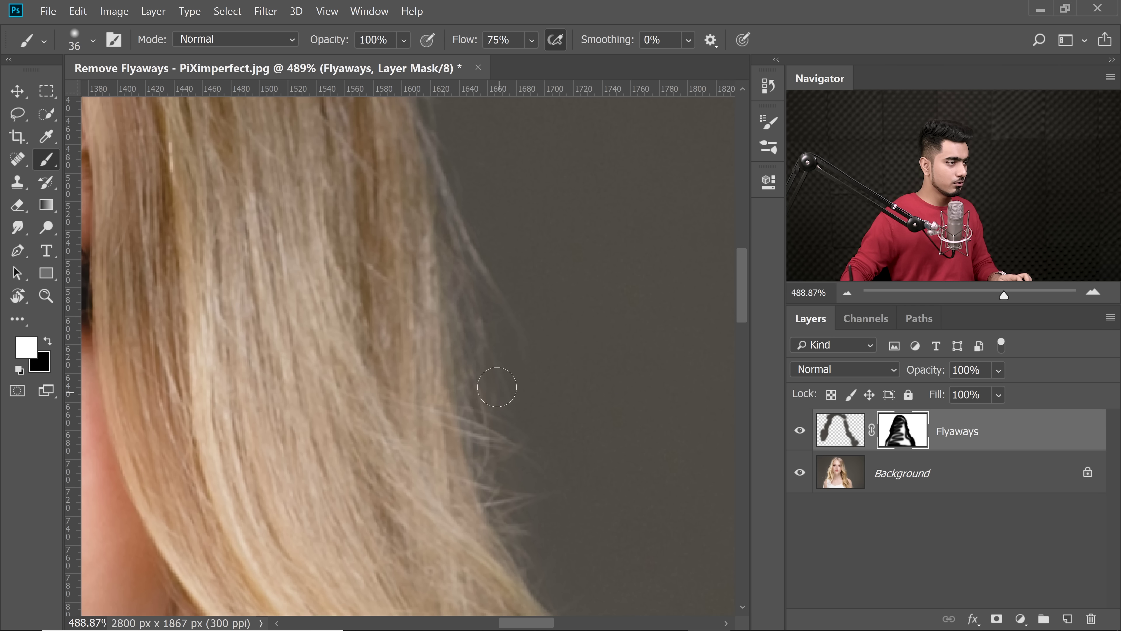
drag(531, 432, 487, 388)
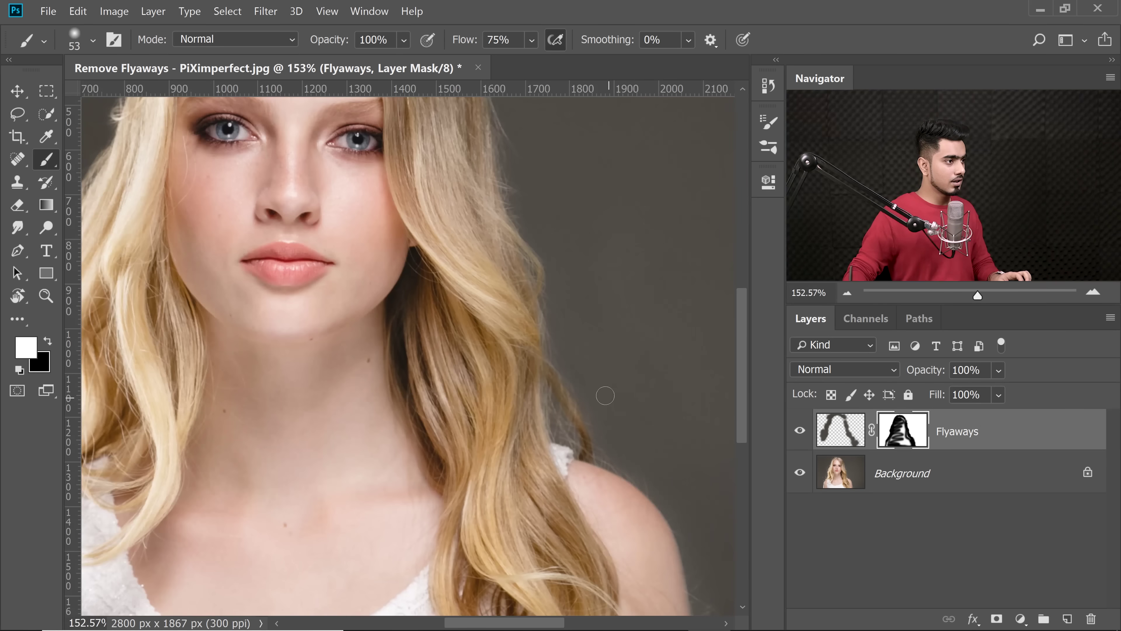
mouse_move(606, 393)
mouse_down()
mouse_move(488, 327)
mouse_move(501, 344)
mouse_move(468, 343)
mouse_up()
mouse_move(469, 342)
mouse_down()
mouse_move(430, 341)
mouse_move(469, 347)
mouse_up()
drag(365, 346, 376, 348)
drag(334, 381, 380, 390)
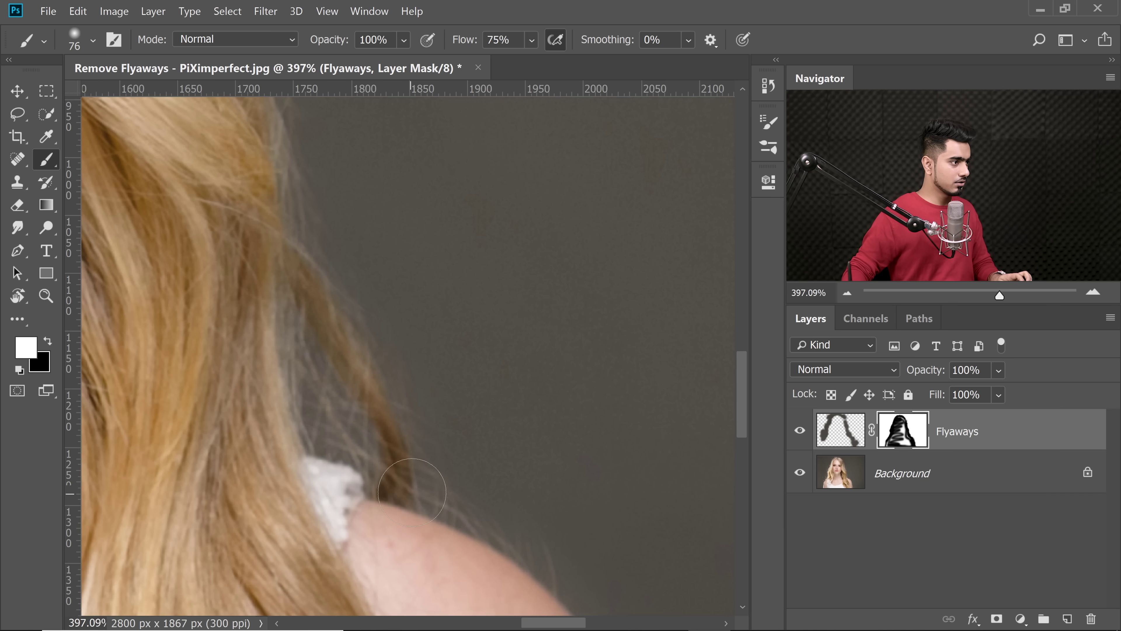
Undo the last stroke beside the right shoulder and paint white on the mask over the strands above that shoulder
drag(557, 542, 564, 560)
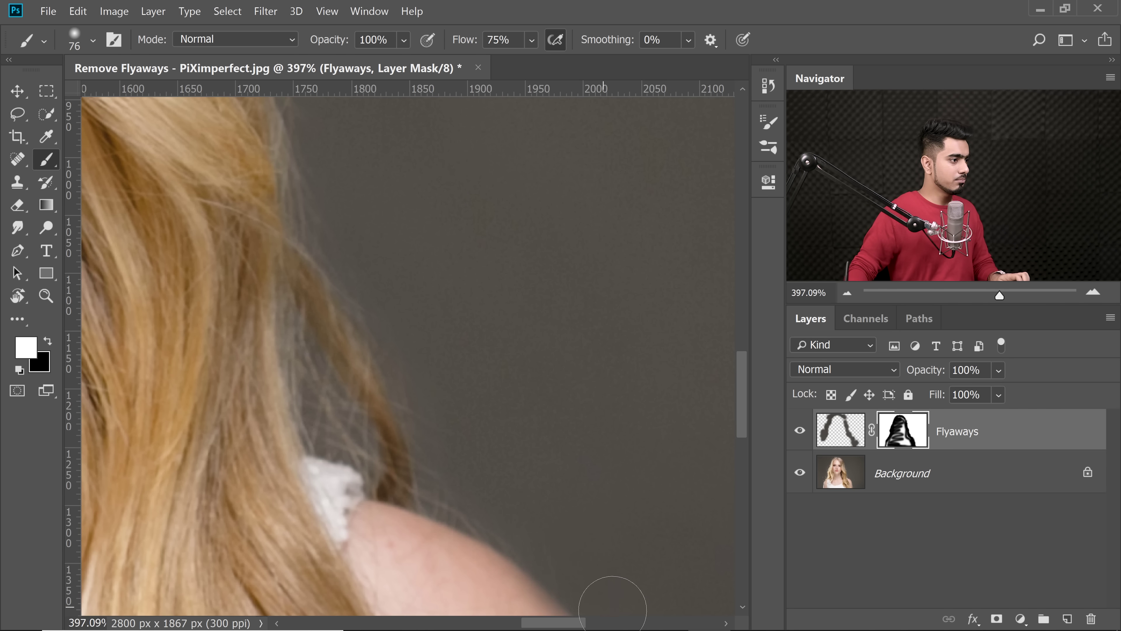
key(ctrl+z)
drag(550, 482, 478, 365)
drag(478, 367, 442, 393)
drag(456, 447, 491, 484)
drag(553, 509, 434, 273)
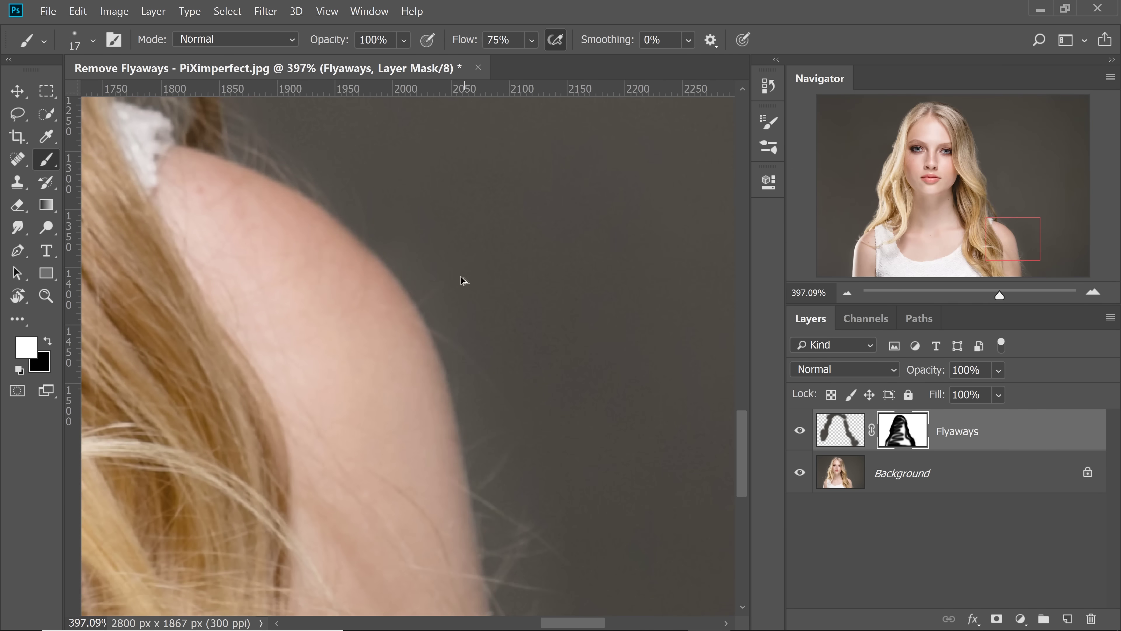
Paint white on the mask along the right upper arm with a 25 px brush and along the nearby hair with a 52 px brush
drag(503, 457, 558, 475)
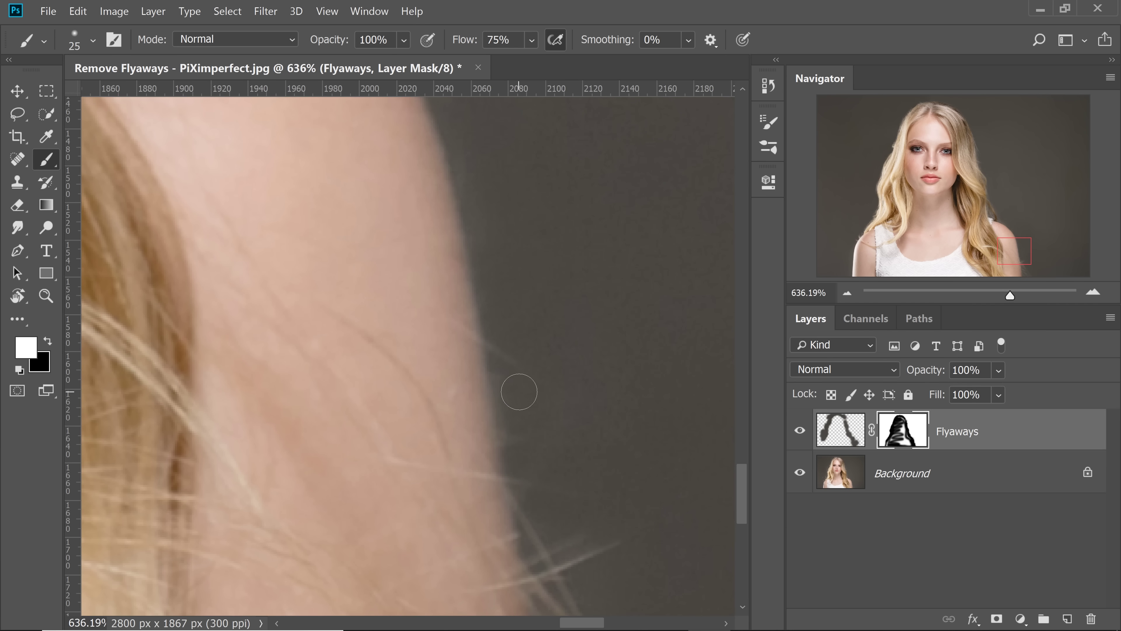
drag(519, 392, 519, 408)
drag(519, 408, 535, 350)
key(bracketleft)
key(bracketleft)
drag(612, 520, 499, 437)
drag(427, 256, 411, 253)
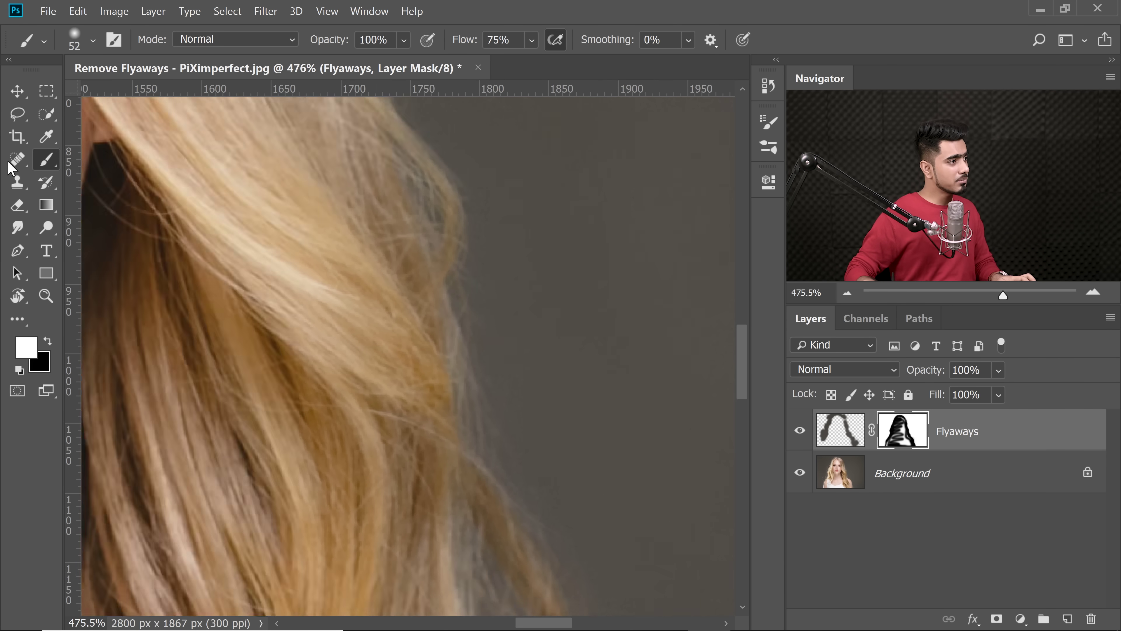
Fit the image in view and compare before and after by toggling between the Background alone and all layers
key(ctrl+0)
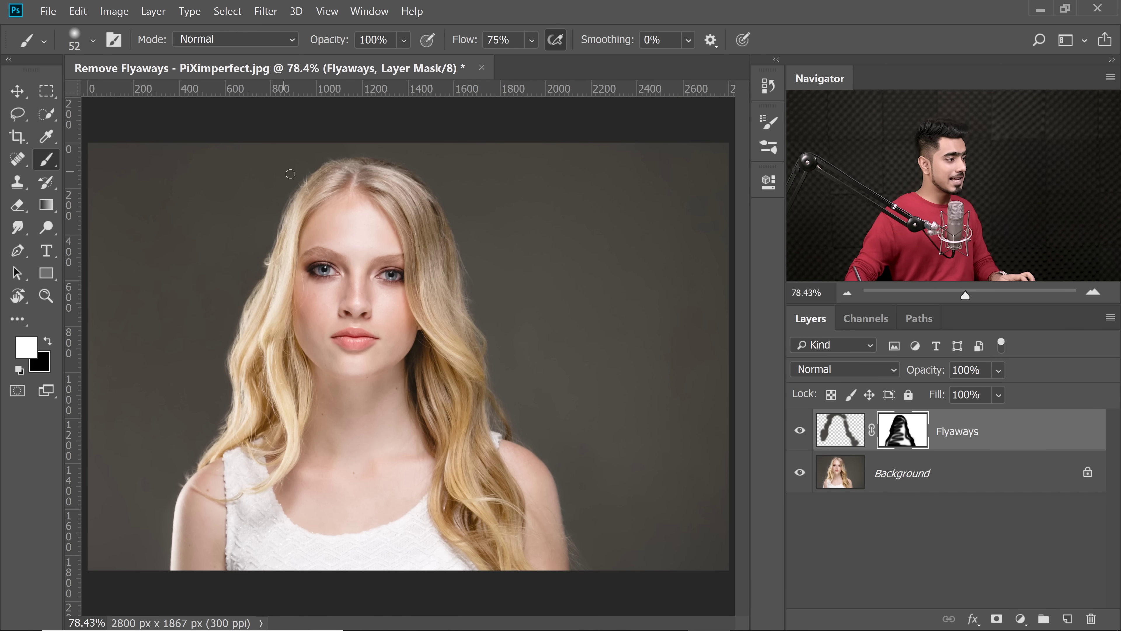
alt+click(800, 474)
alt+click(799, 474)
alt+click(798, 474)
alt+click(798, 475)
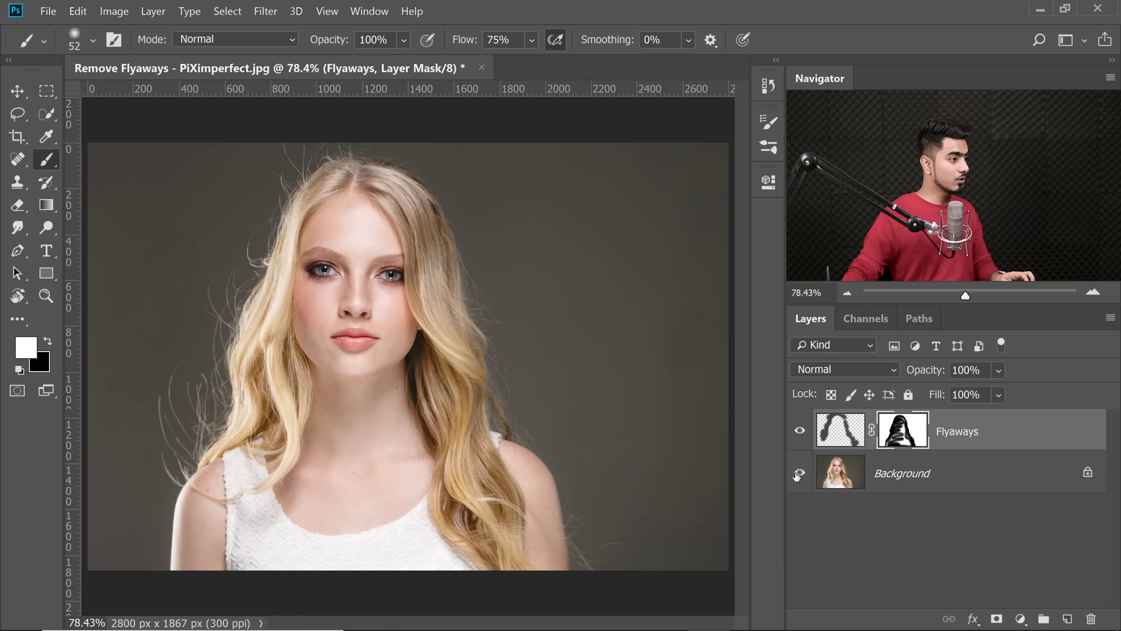
alt+click(798, 476)
Restore the flyaways at the top of the head by painting black on the mask with an 86 px brush
drag(343, 151, 386, 154)
drag(292, 181, 462, 266)
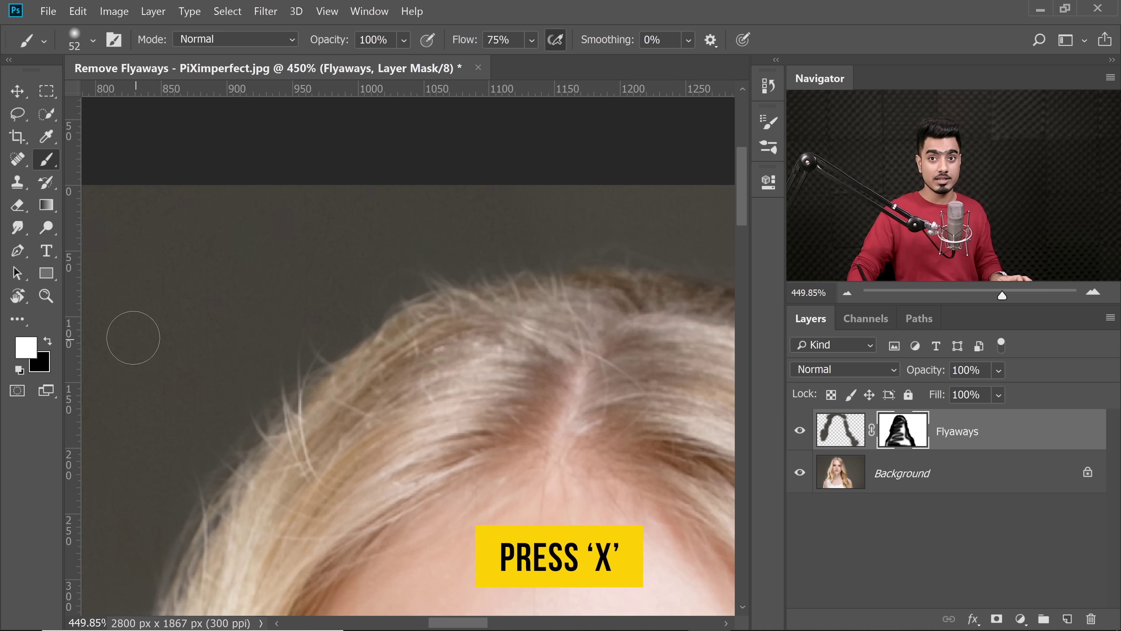
key(x)
mouse_move(361, 300)
mouse_down()
mouse_move(430, 304)
mouse_move(418, 271)
mouse_move(370, 317)
mouse_up()
drag(538, 253, 599, 261)
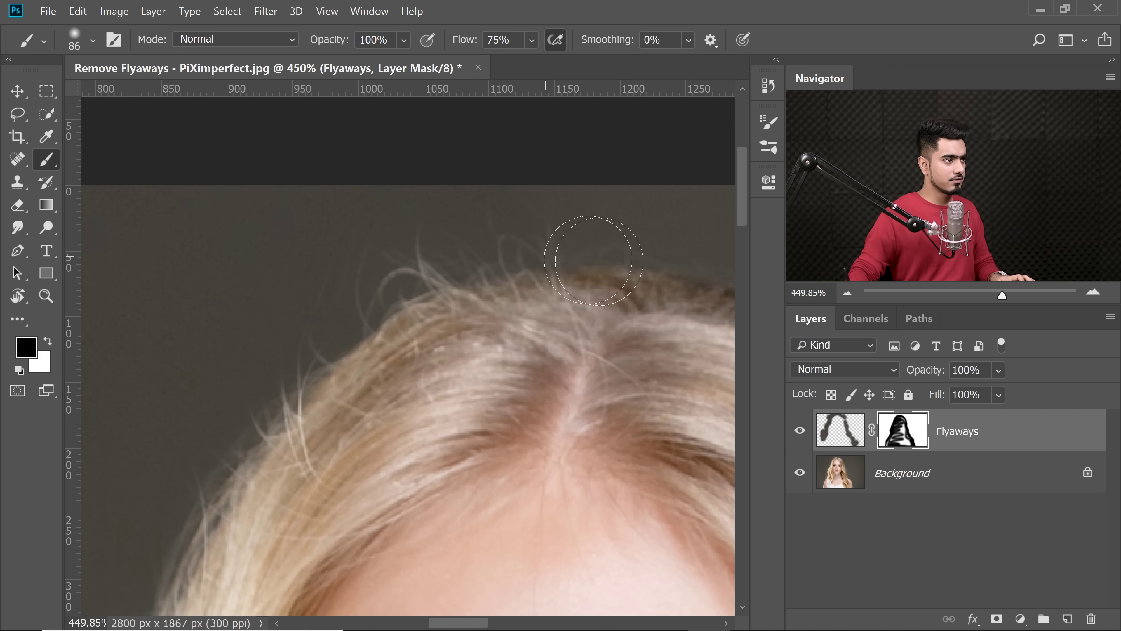
drag(498, 283, 373, 311)
drag(567, 301, 538, 305)
Paint white on the mask with a 52 px brush over the tall stray strand at the upper left of the head
key(x)
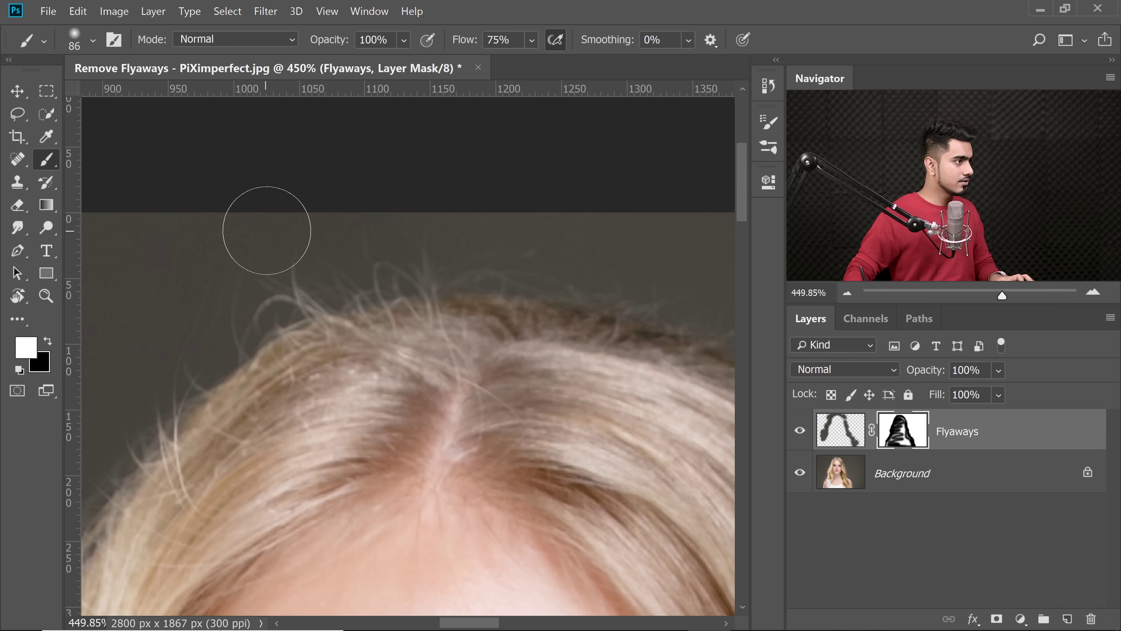
drag(316, 239, 278, 238)
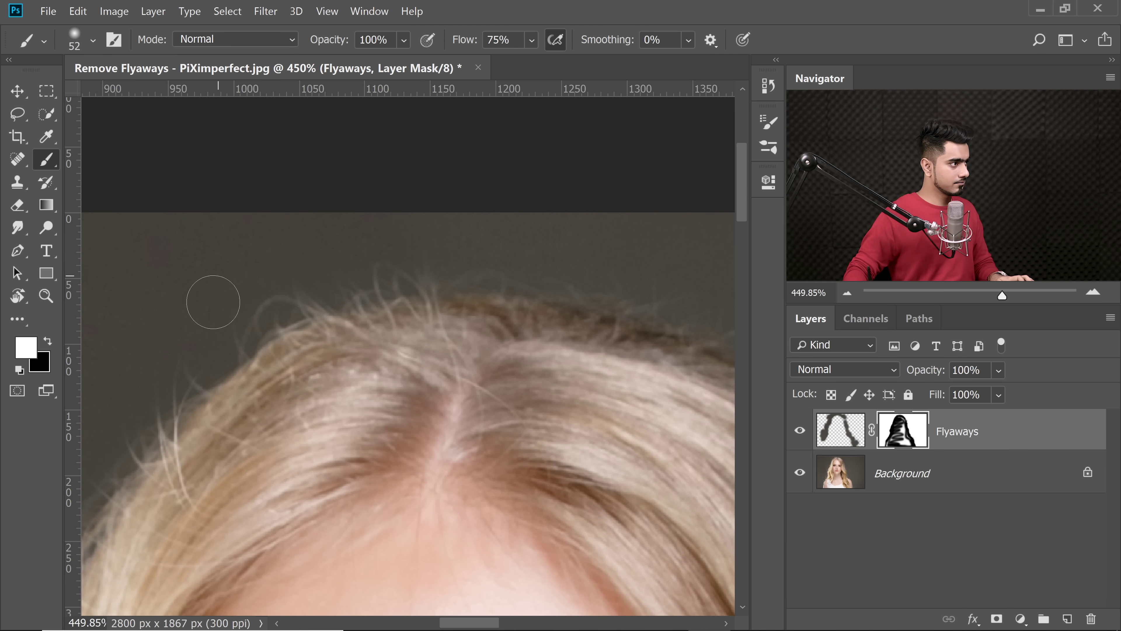
Compare the whole portrait before and after by showing only the Background layer and restoring all layers
key(ctrl+0)
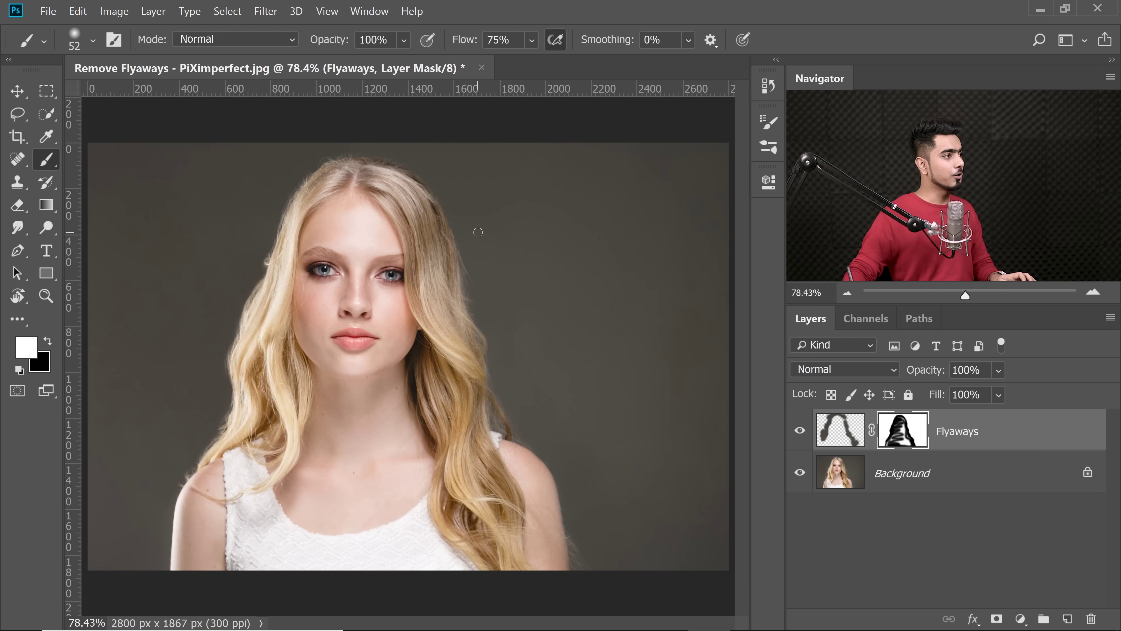
alt+click(801, 473)
alt+click(799, 474)
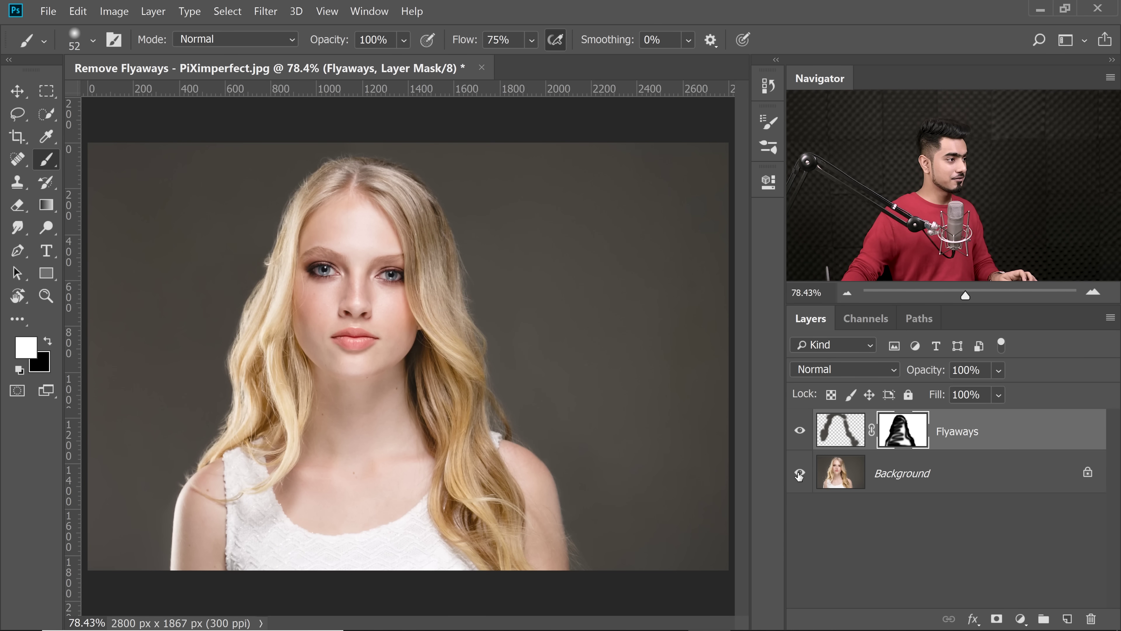
Paint white on the mask with a 165 px brush over the stray hairs beside the lower right upper arm
mouse_move(582, 514)
mouse_down()
mouse_move(602, 523)
mouse_move(602, 491)
mouse_up()
drag(526, 457, 479, 268)
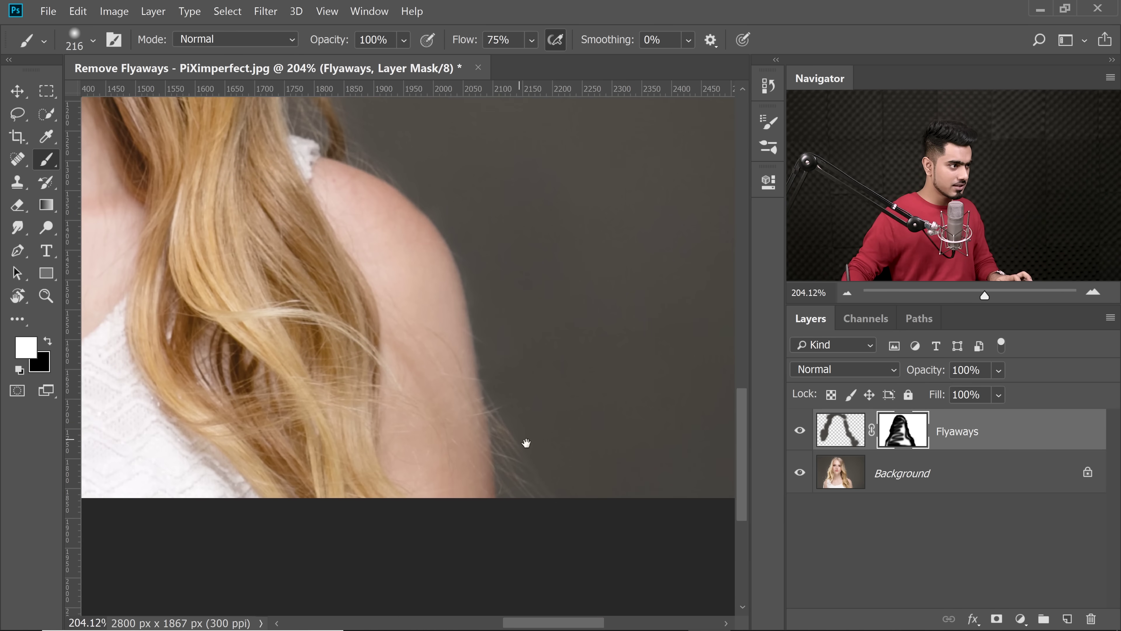
drag(521, 418, 533, 420)
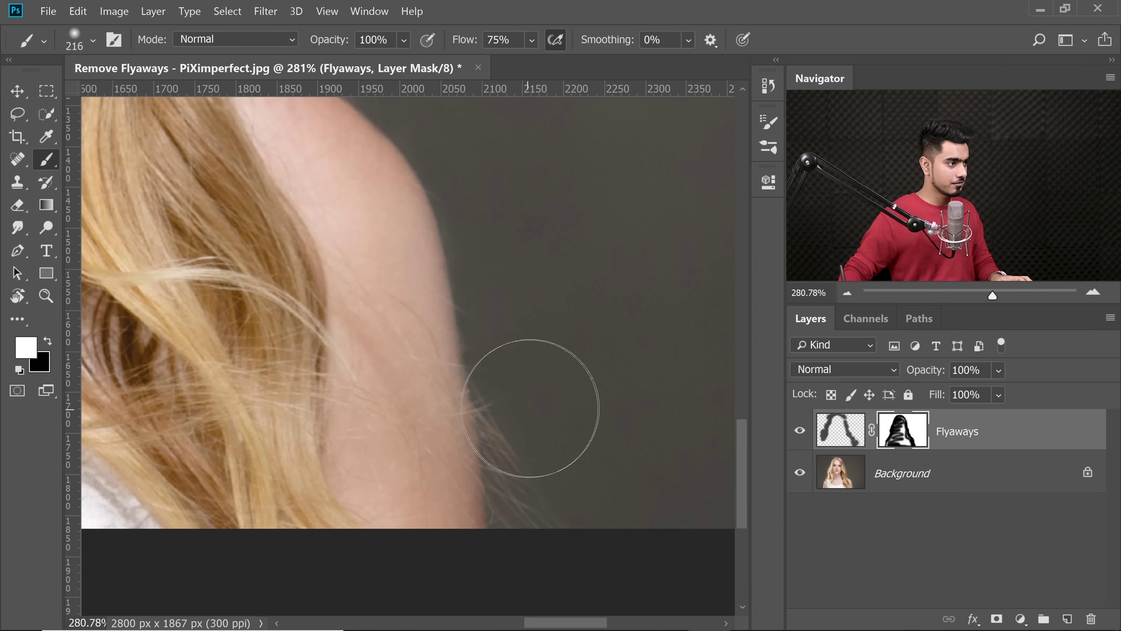
drag(549, 400, 509, 392)
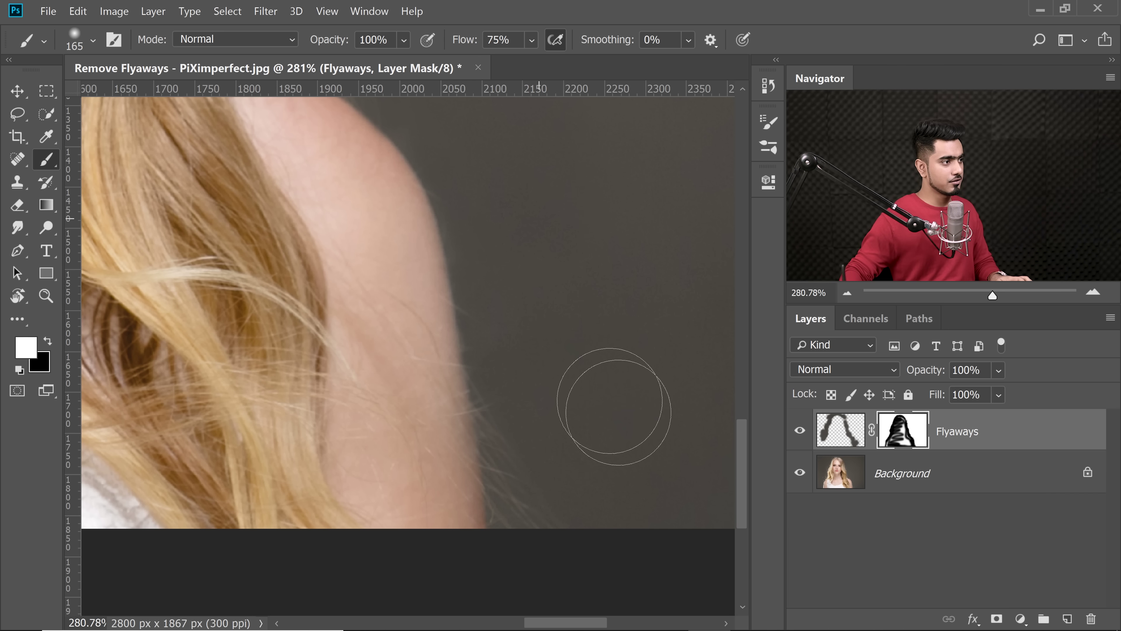
key(ctrl+0)
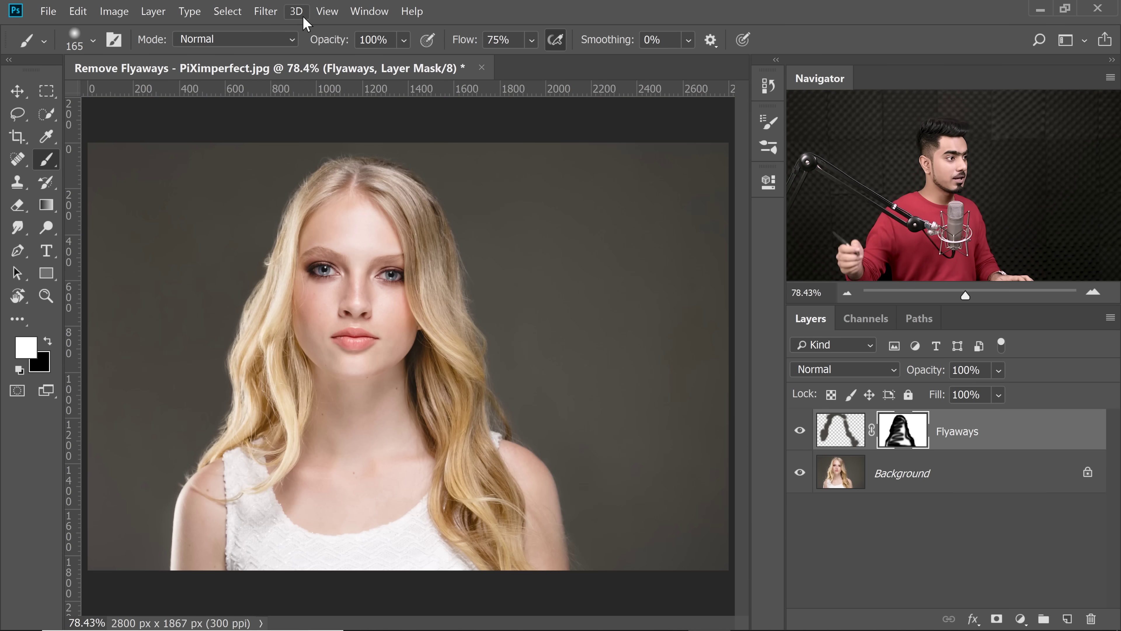